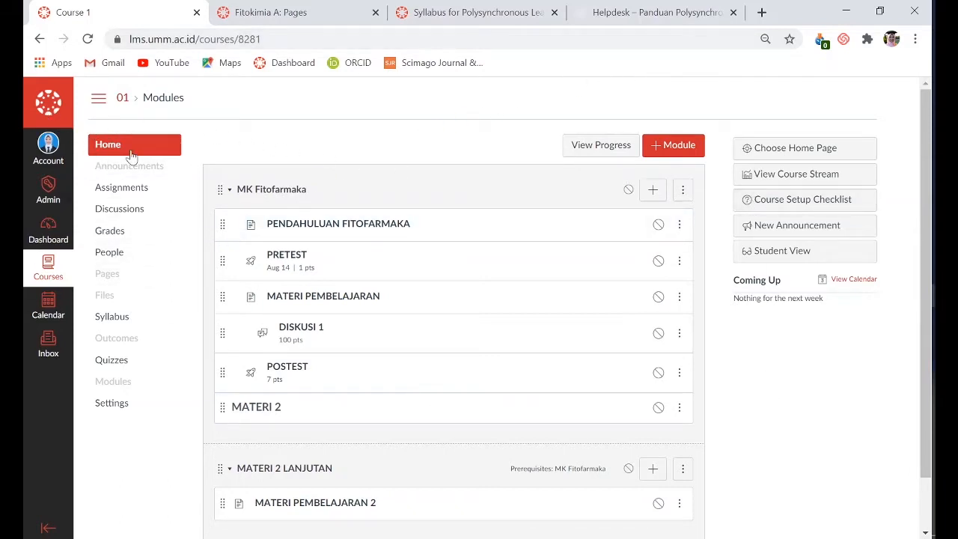
Open the PRETEST quiz from the course's quizzes and start a new rubric for it
click(110, 362)
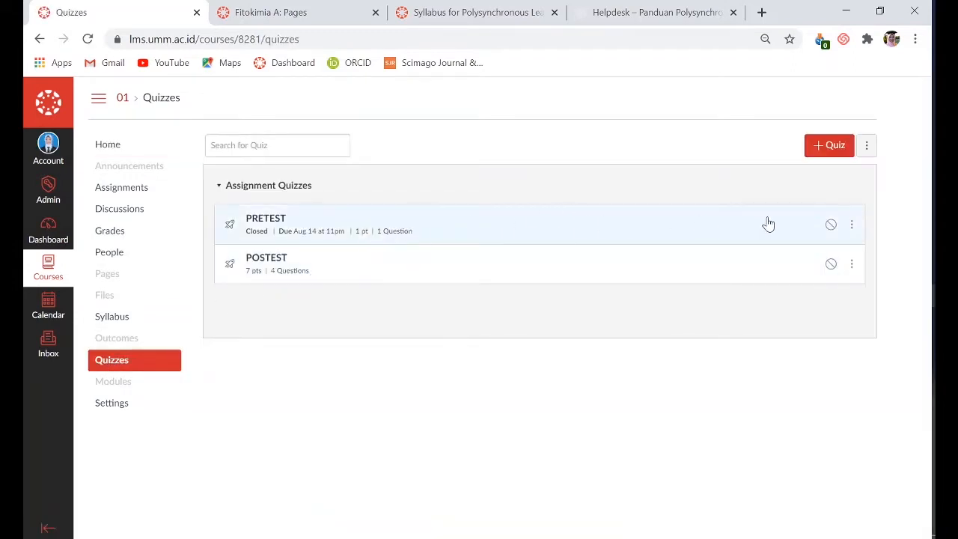
click(283, 223)
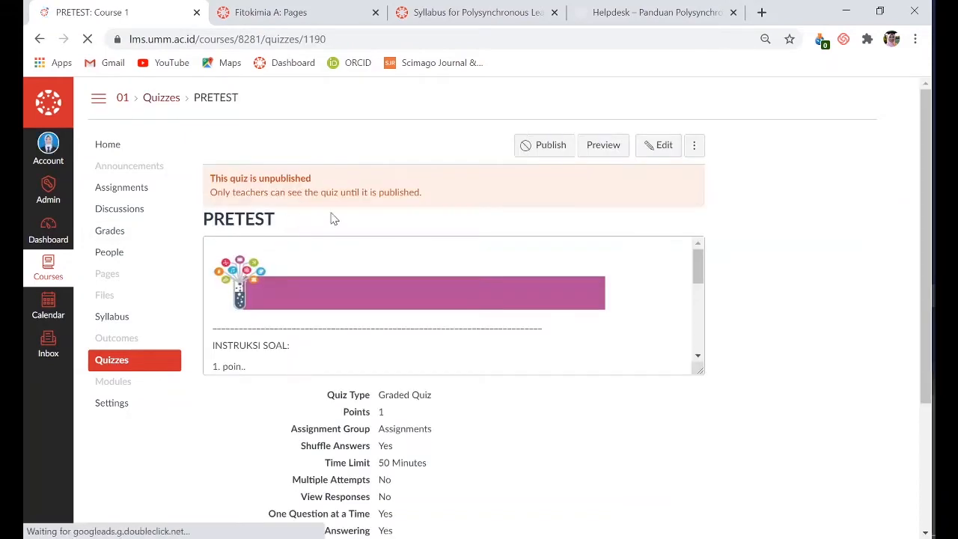
click(695, 147)
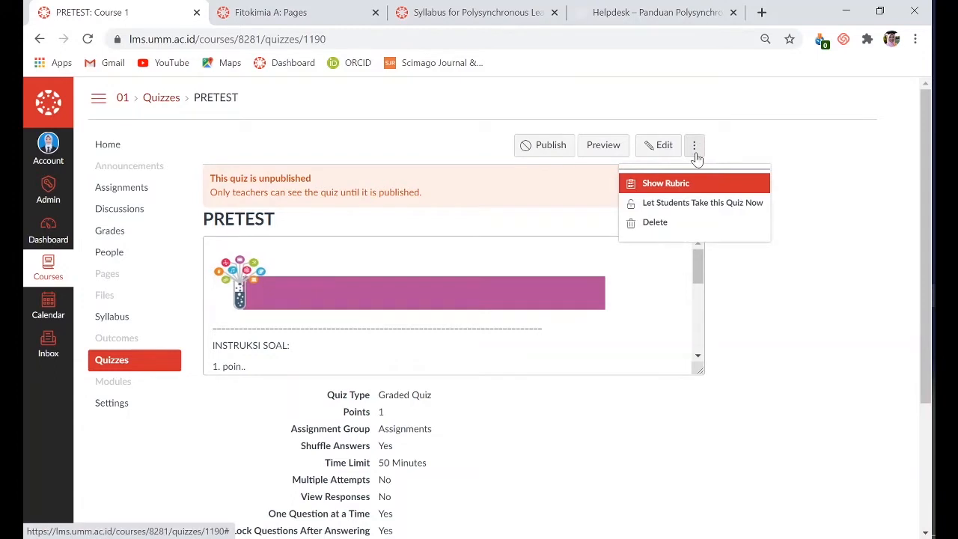
click(672, 187)
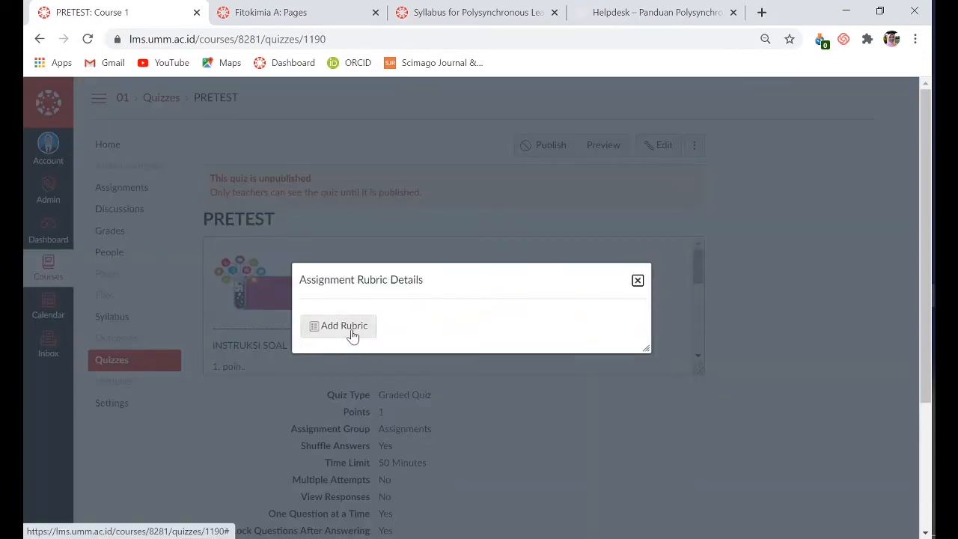
click(637, 281)
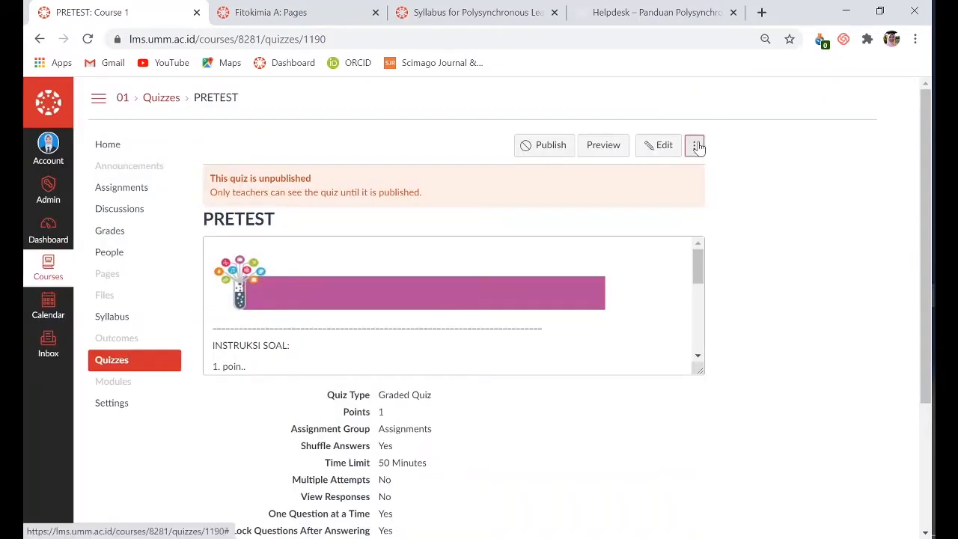
click(696, 146)
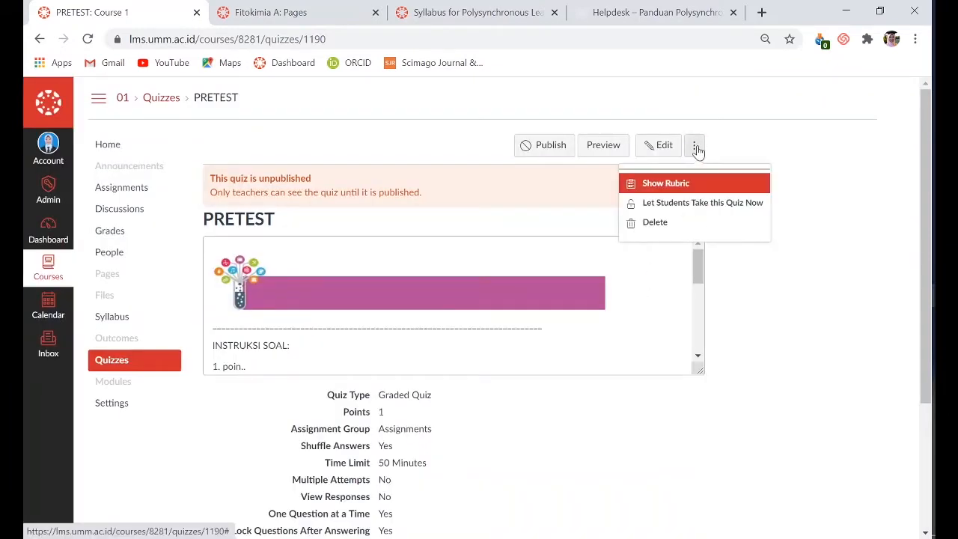
click(668, 189)
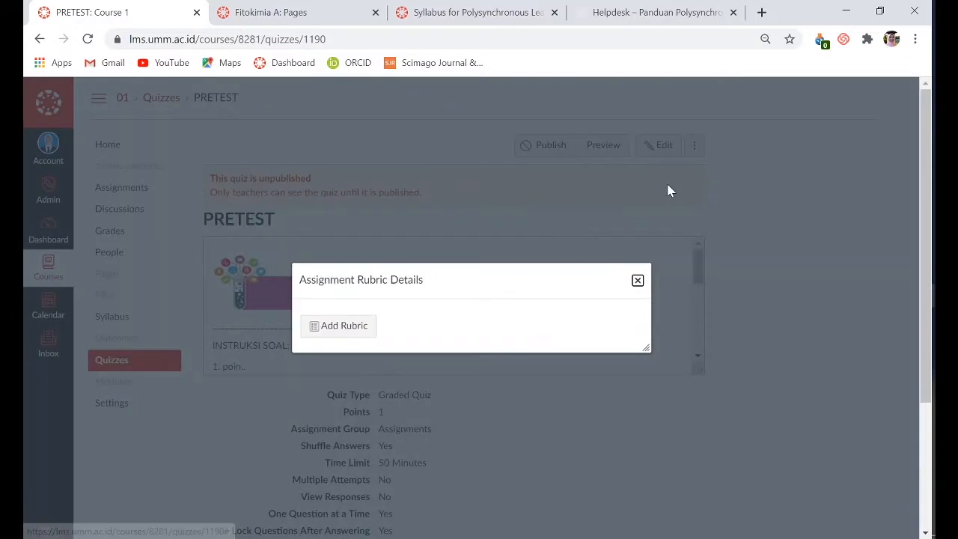
click(342, 327)
scroll(566, 382, down, 1)
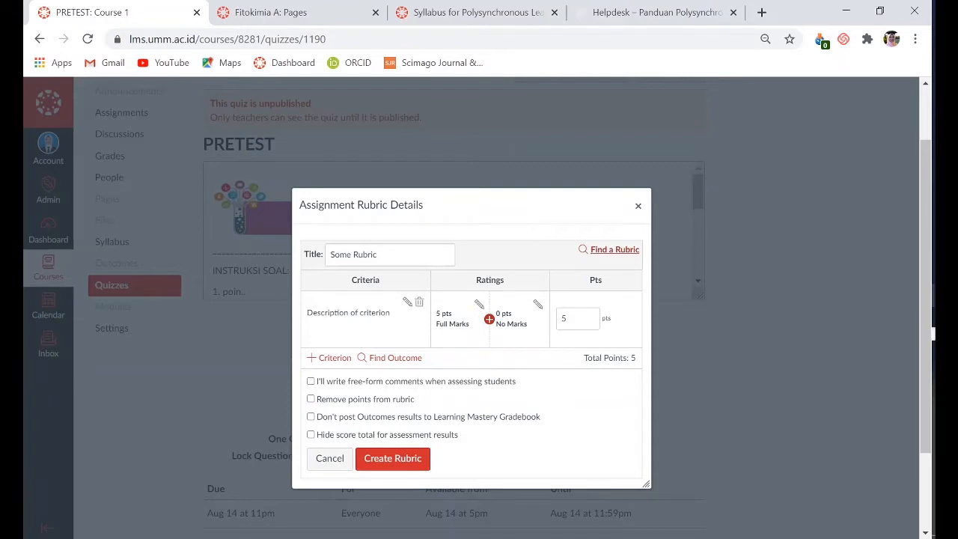
Start a new rubric criterion and enter "sikap keprofesionalitasan" as its description
click(327, 359)
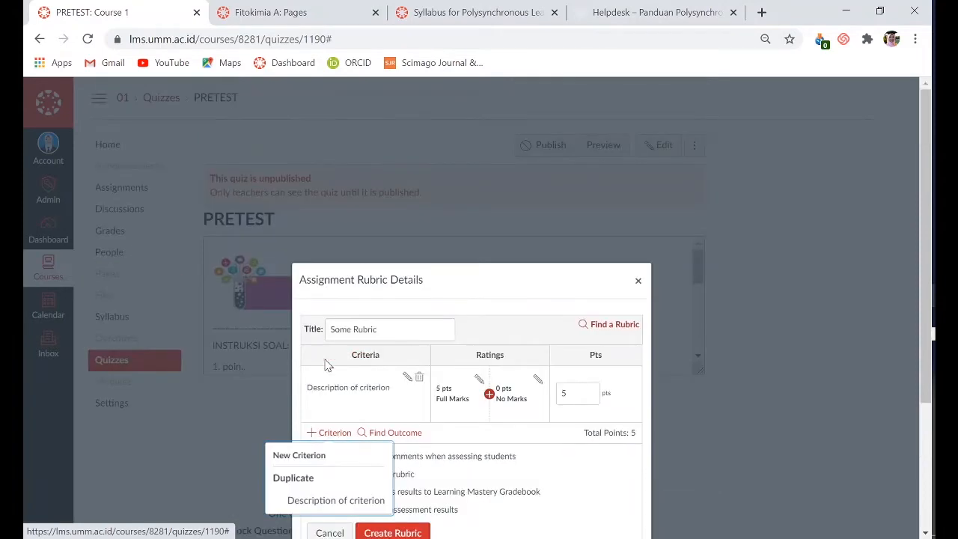
click(315, 459)
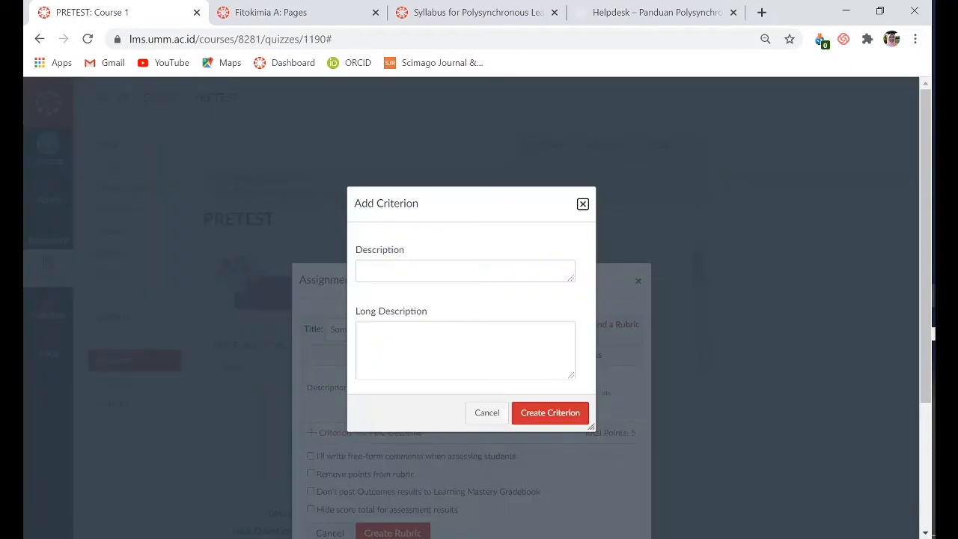
click(404, 271)
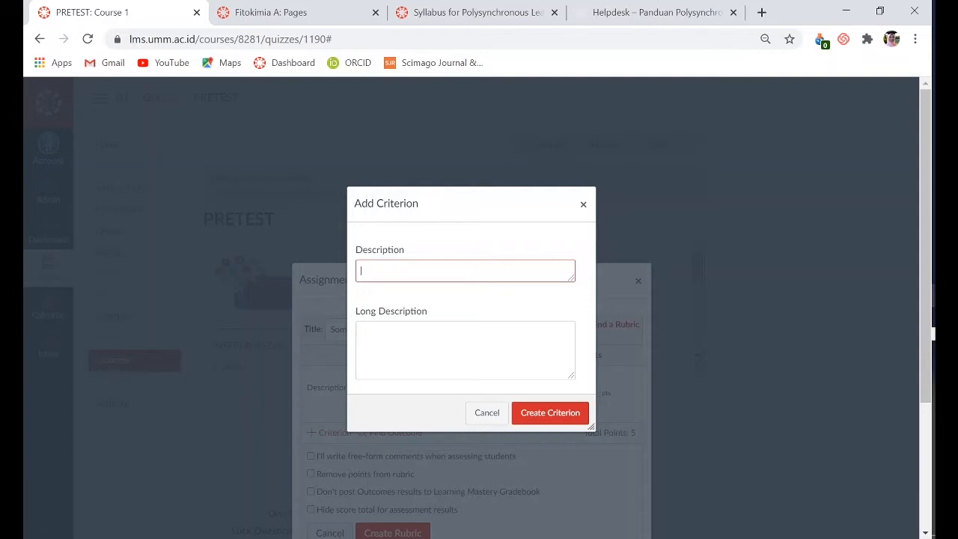
text(konsep)
key(ctrl+a)
key(BackSpace)
text(sikap keprofesionalitasan)
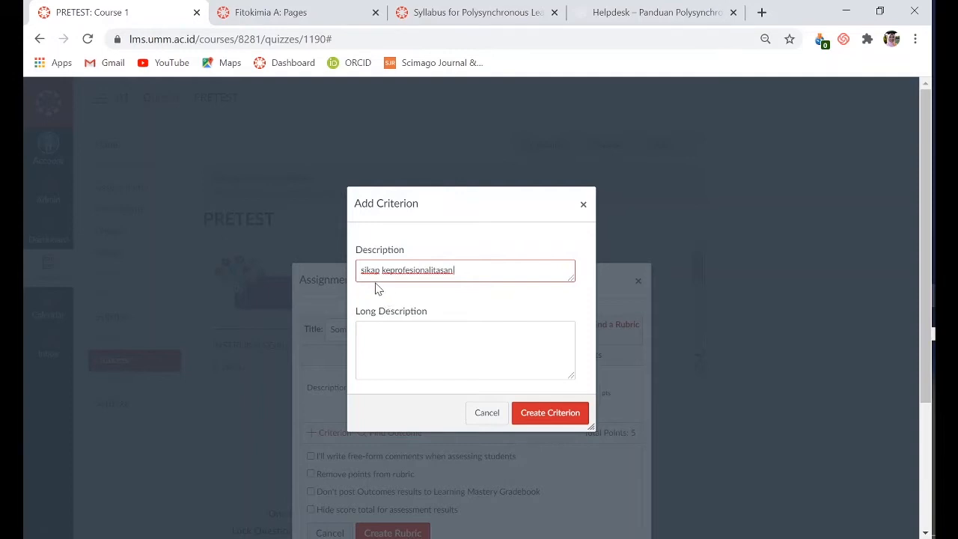
Begin the criterion's long description with "mahasiswa telah menyesaikan 3 paoin ini:" and, on a new line, "1. salam"
click(481, 335)
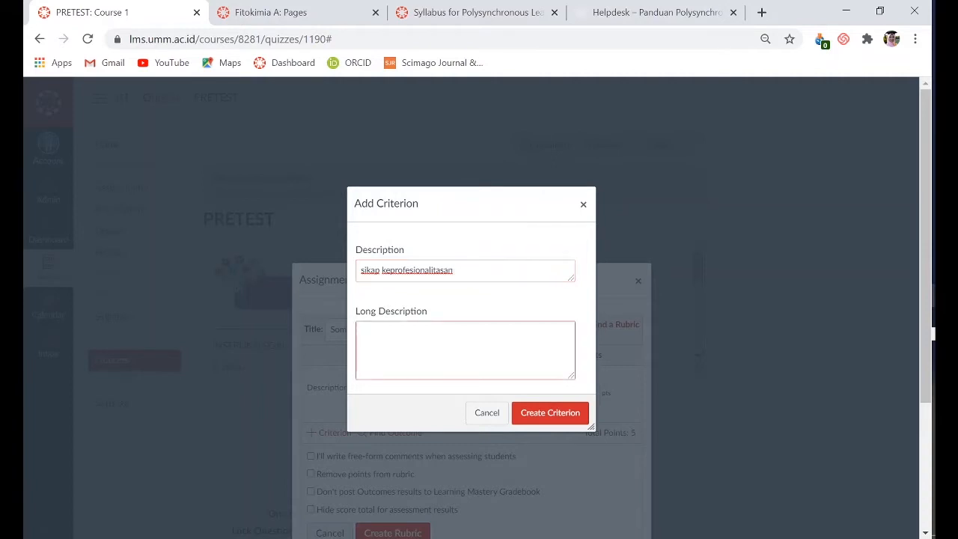
text(mahasiswa telah menyesaika)
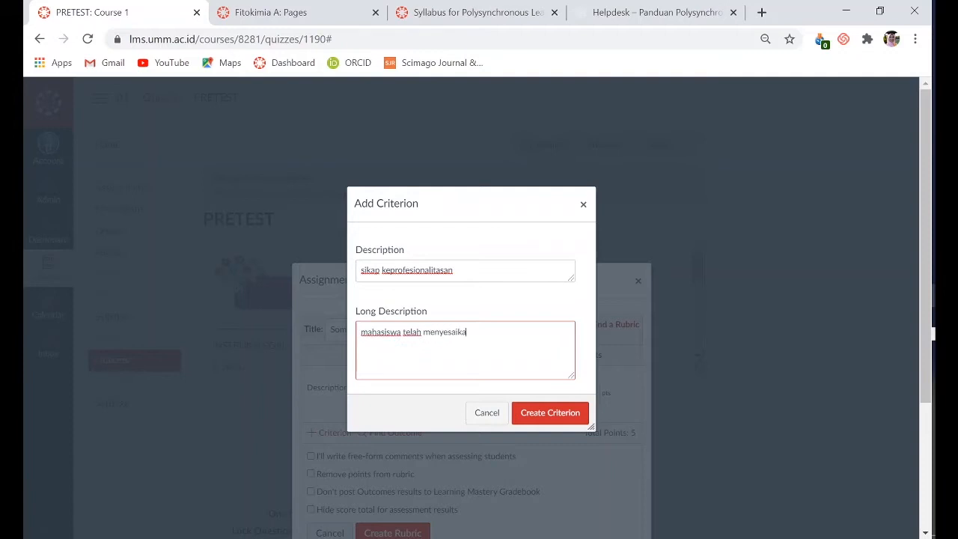
text(n 3 paoin ini:)
key(Return)
text(1. salam)
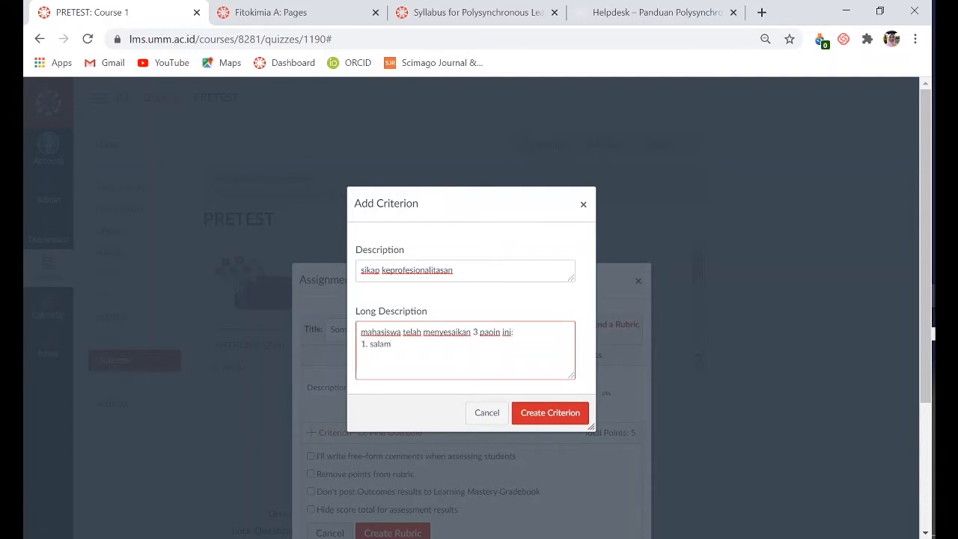
Add the lines "2. sapa." and "3. senyum" to the long description and create the criterion
key(Return)
text(2. sapa.)
key(Return)
text(3. sne)
key(BackSpace)
key(BackSpace)
text(enyum)
click(553, 416)
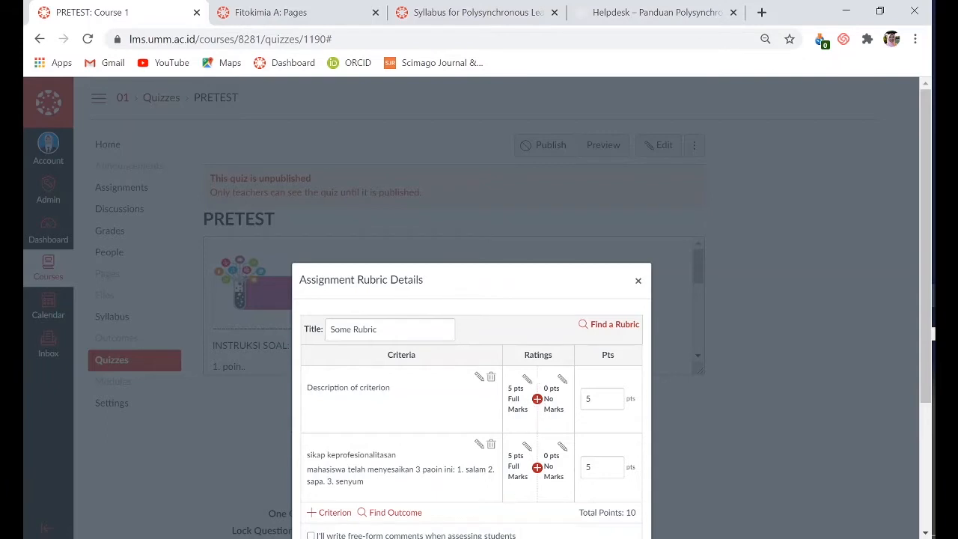
click(538, 468)
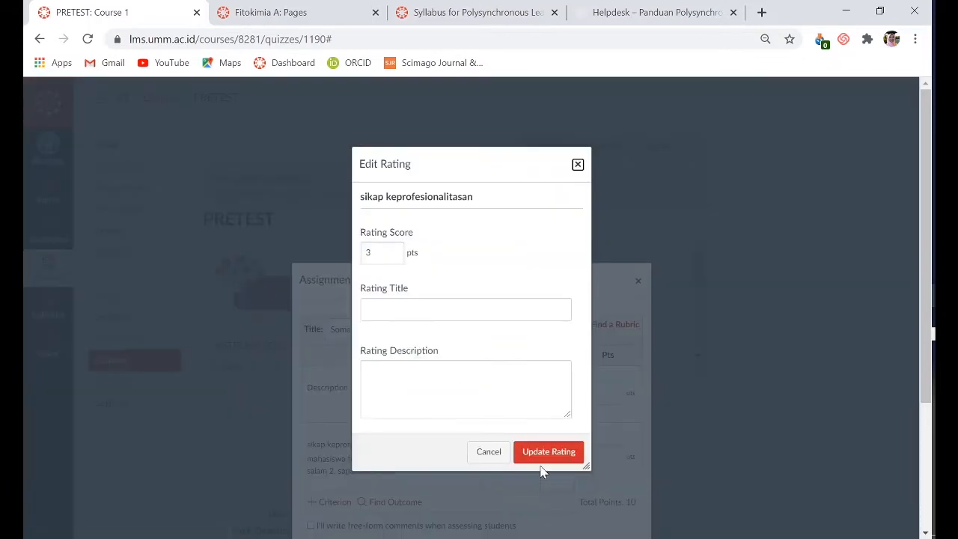
click(443, 310)
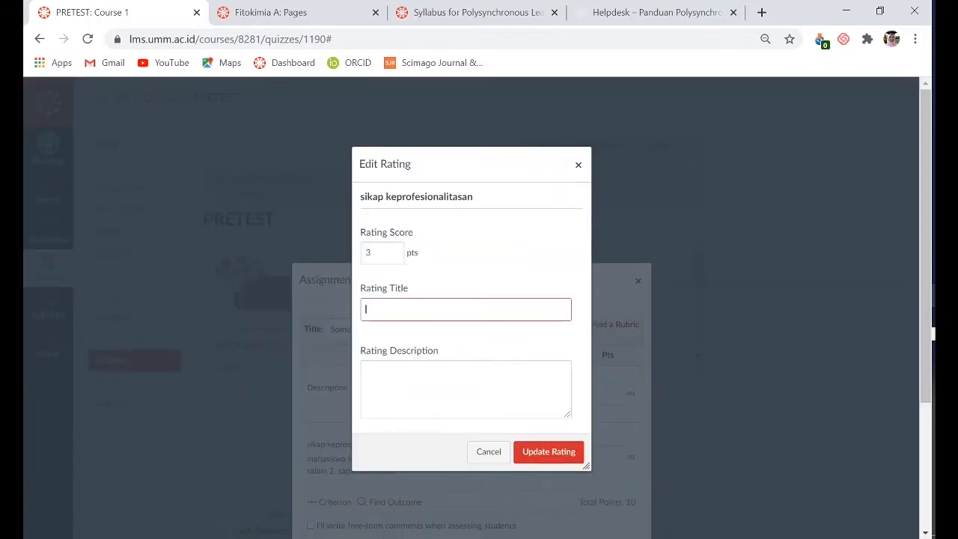
key(Tab)
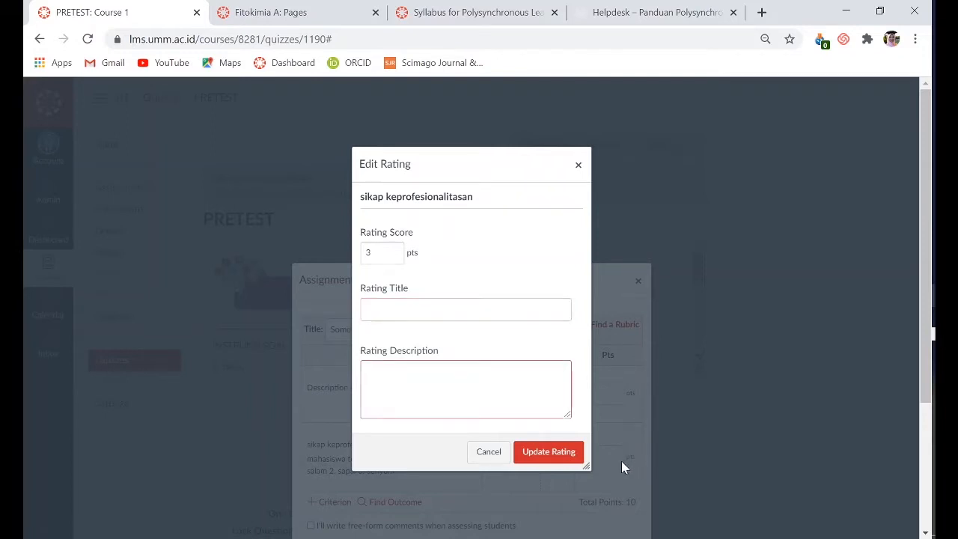
click(490, 453)
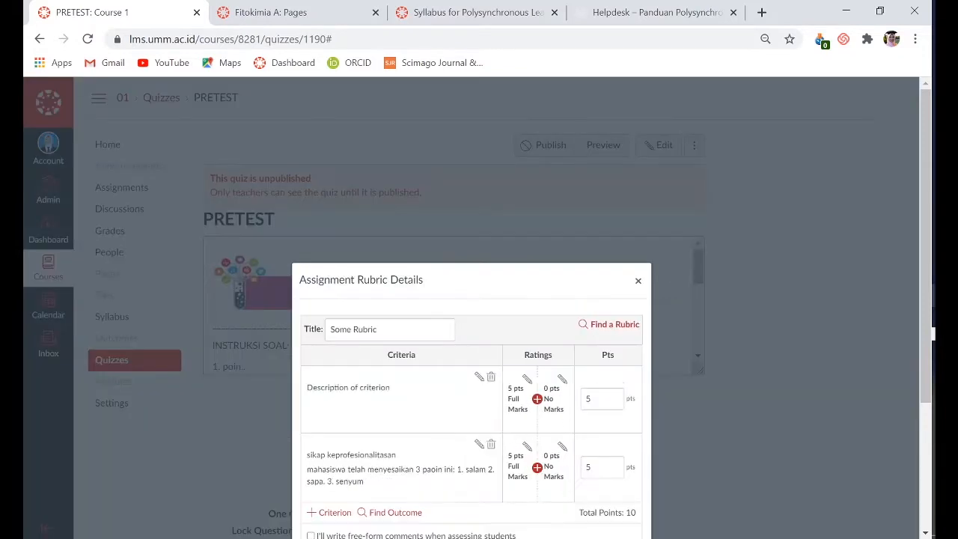
Try the "Remove points from rubric" option by enabling it and disabling it again
scroll(595, 476, down, 1)
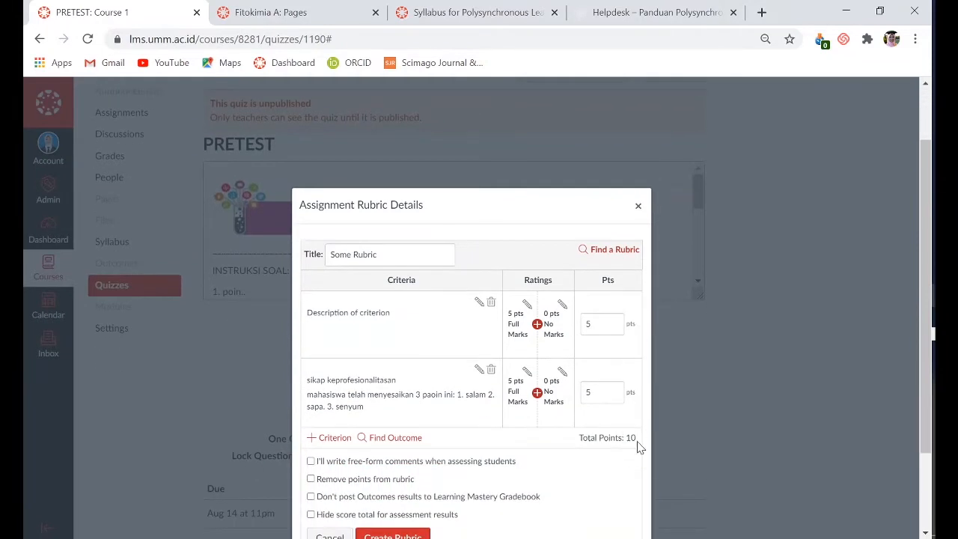
scroll(636, 449, down, 1)
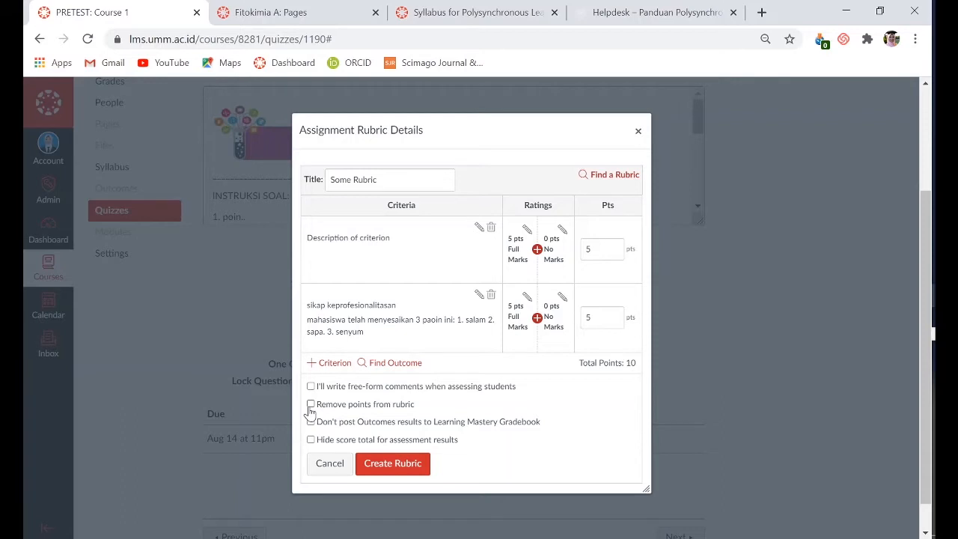
click(310, 405)
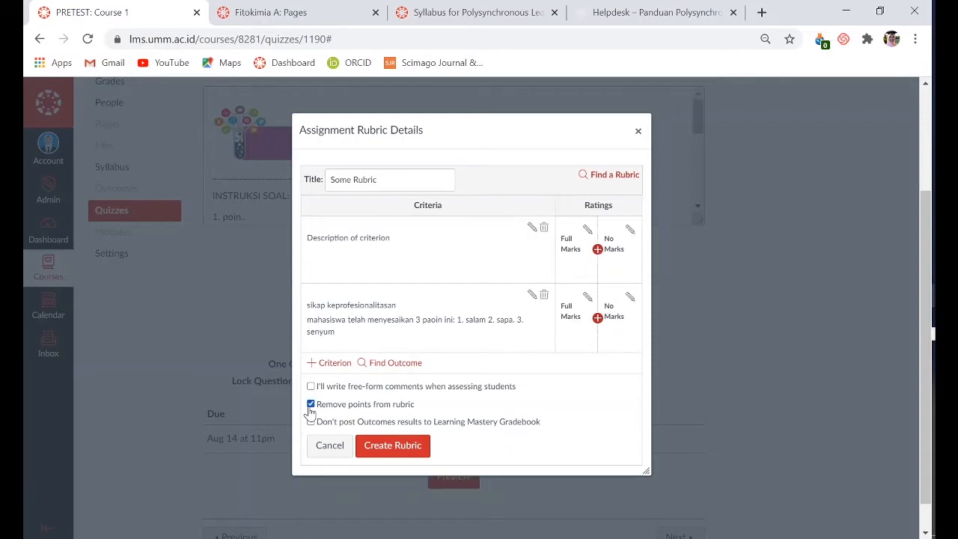
click(311, 405)
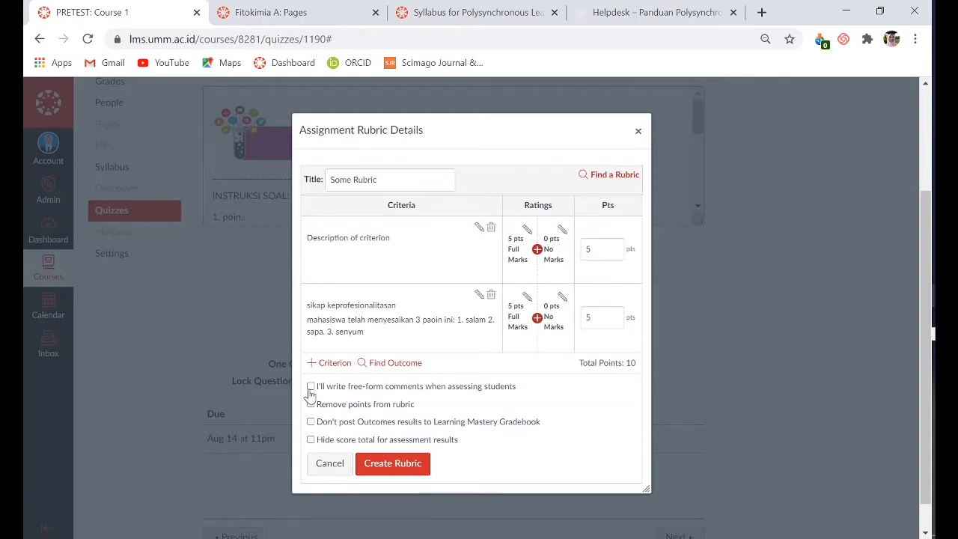
Try the rubric's free-form comments option by toggling it repeatedly, leaving it disabled
click(311, 387)
click(310, 389)
click(310, 388)
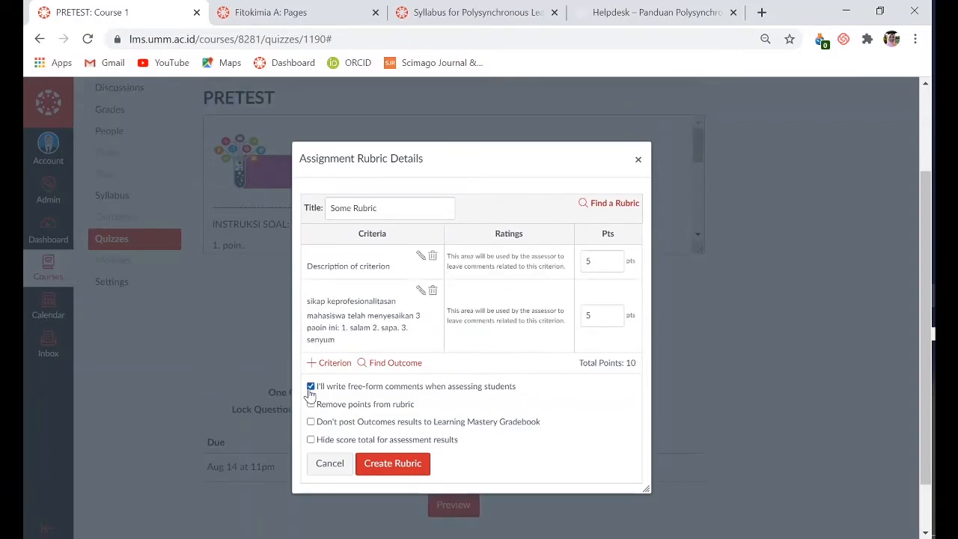
click(310, 389)
click(311, 389)
click(310, 387)
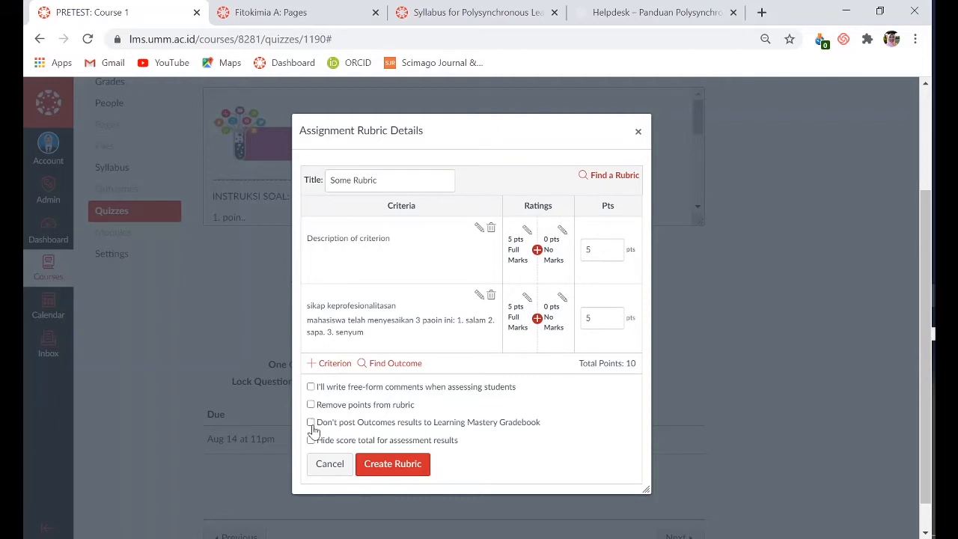
Try the rubric options for not posting Outcomes results and hiding the score total, leaving both disabled
click(312, 424)
click(310, 441)
click(310, 441)
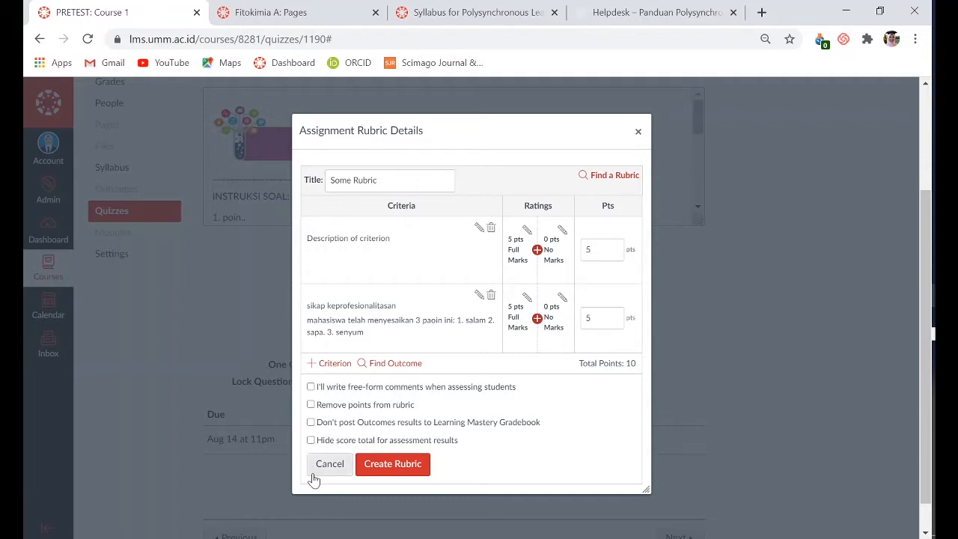
Create the rubric, close its details and reload the PRETEST quiz page to review it
click(388, 465)
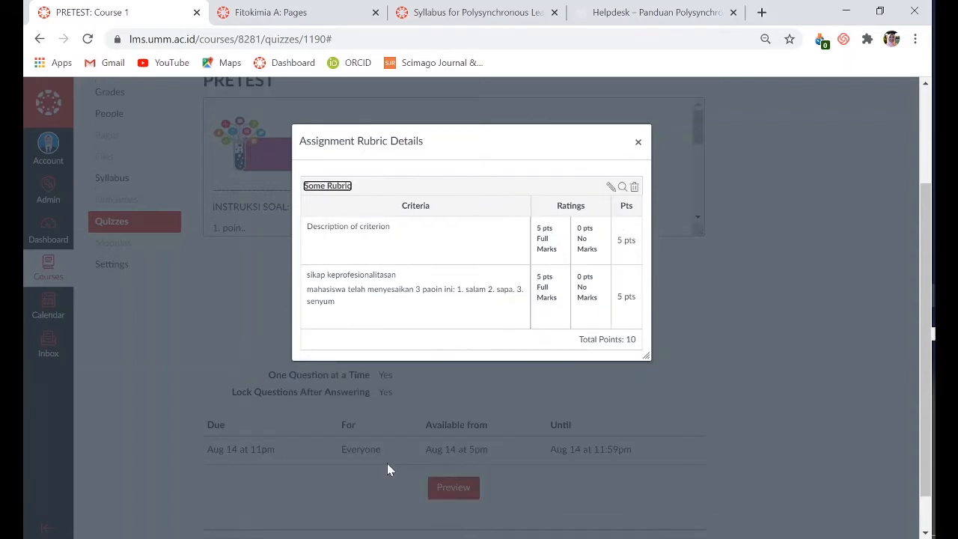
click(643, 143)
scroll(545, 346, down, 1)
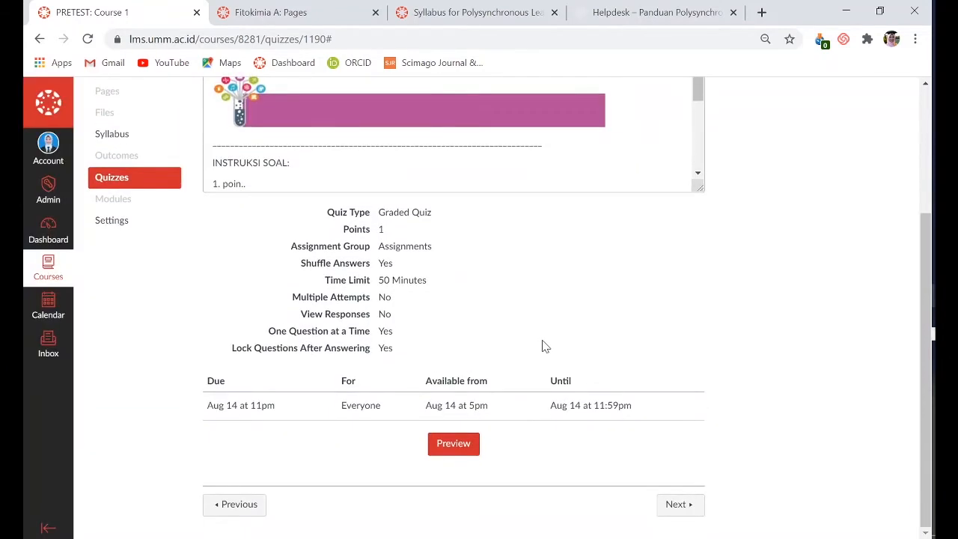
scroll(501, 424, up, 3)
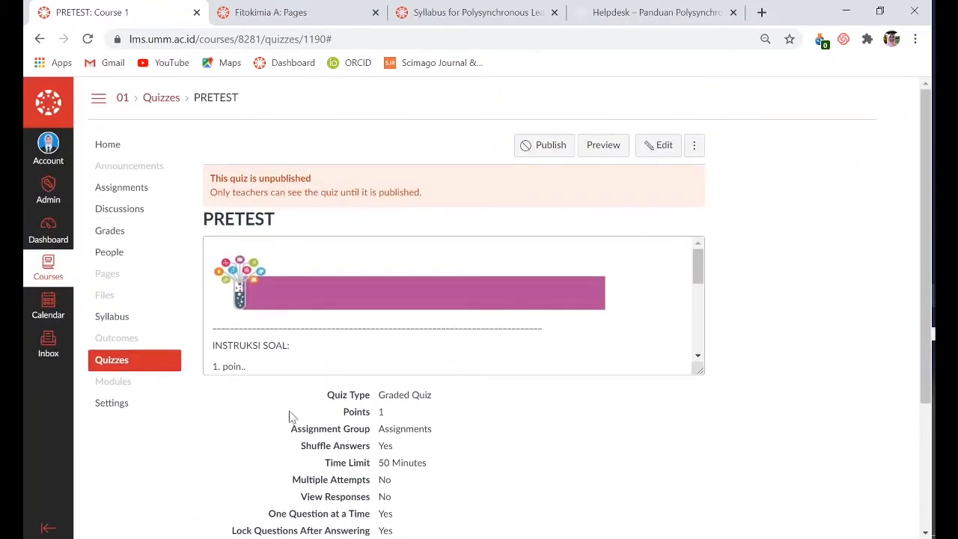
scroll(463, 382, down, 2)
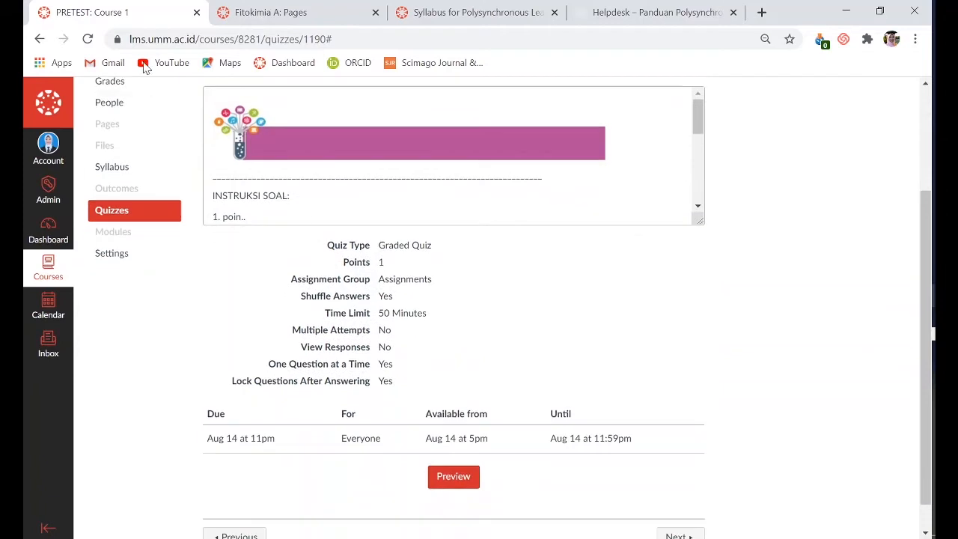
click(87, 39)
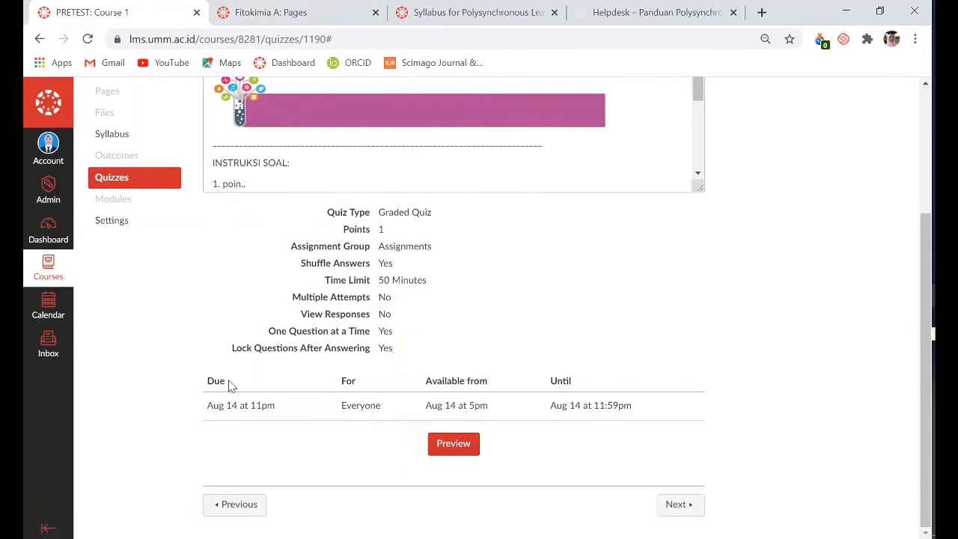
scroll(370, 161, down, 5)
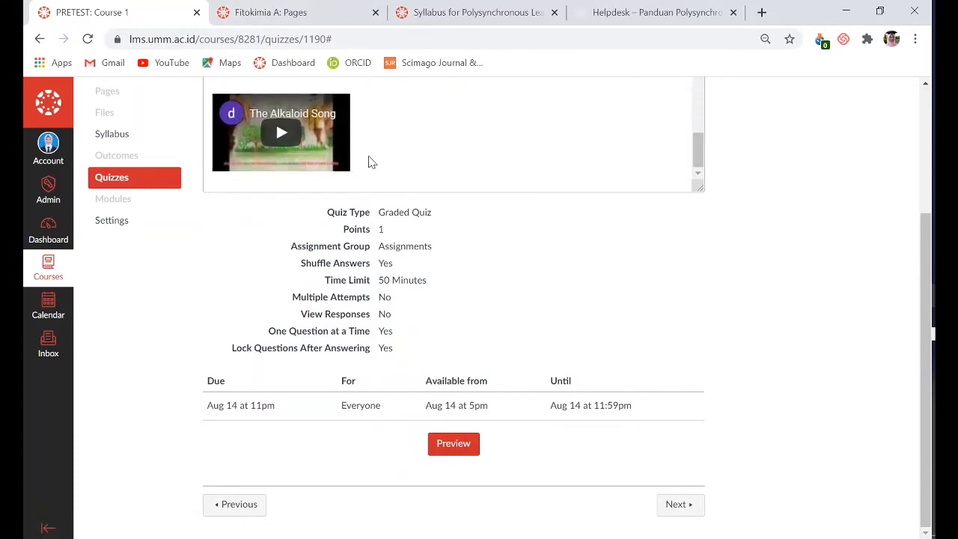
Open the "Desain Video Bahan Ajar dengan Power Point" assignment in the PLUMM course and examine its instructions and rubric
click(277, 10)
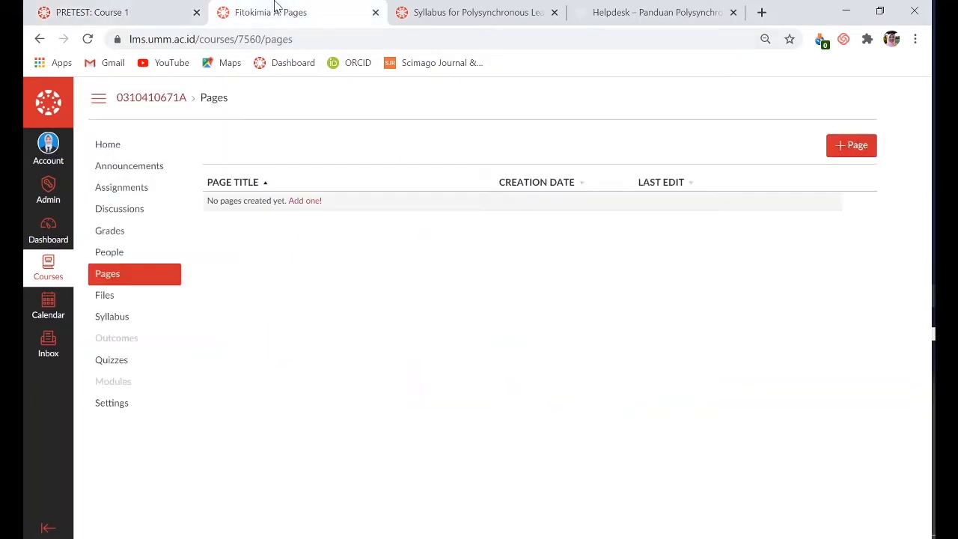
click(477, 9)
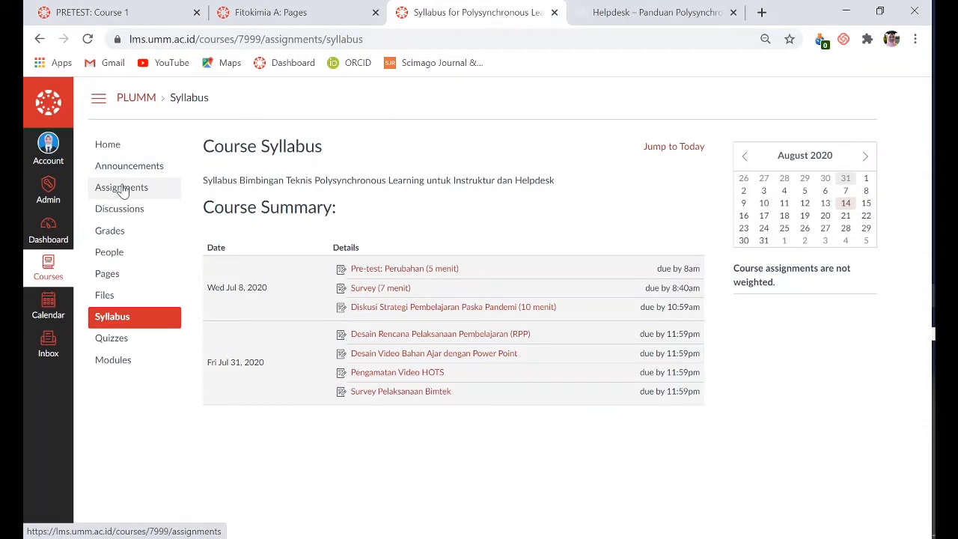
click(363, 351)
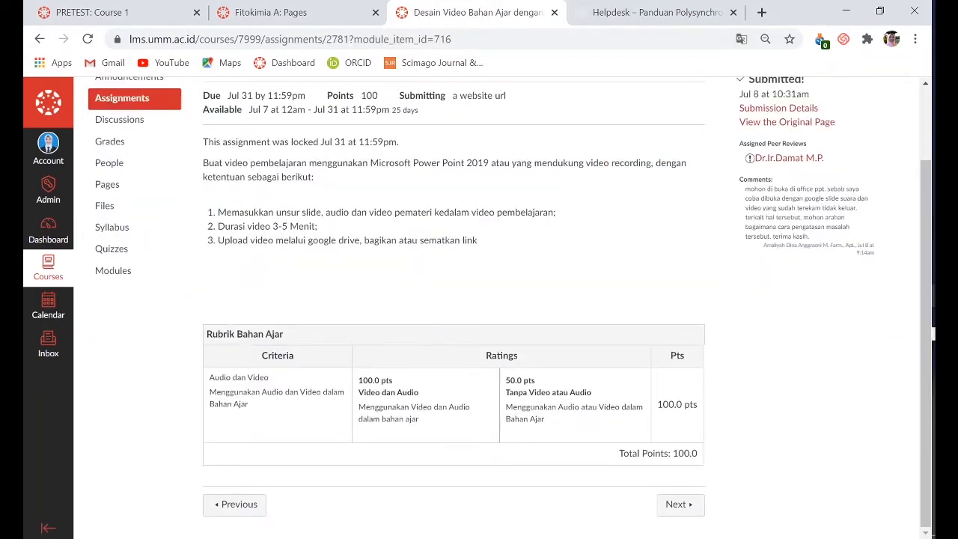
scroll(207, 141, up, 1)
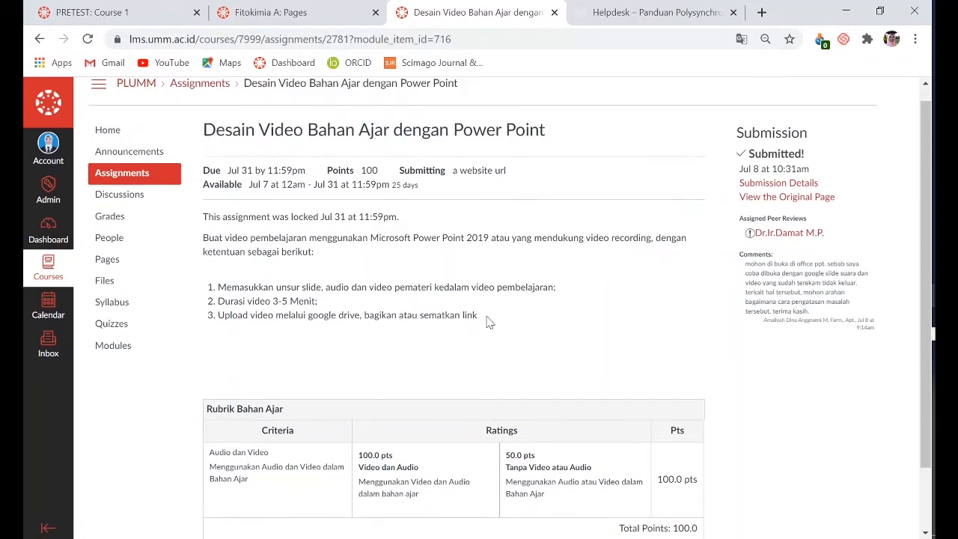
scroll(374, 383, down, 1)
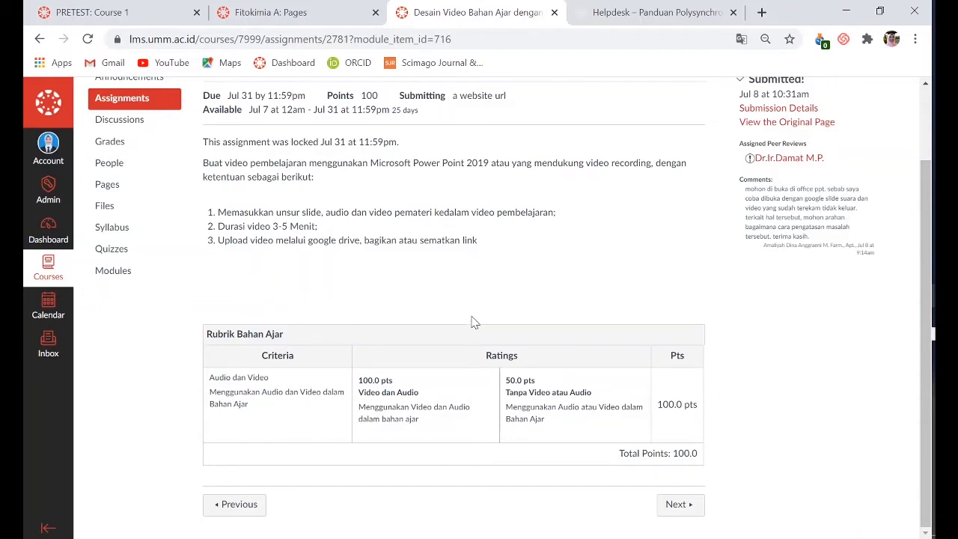
scroll(453, 288, up, 2)
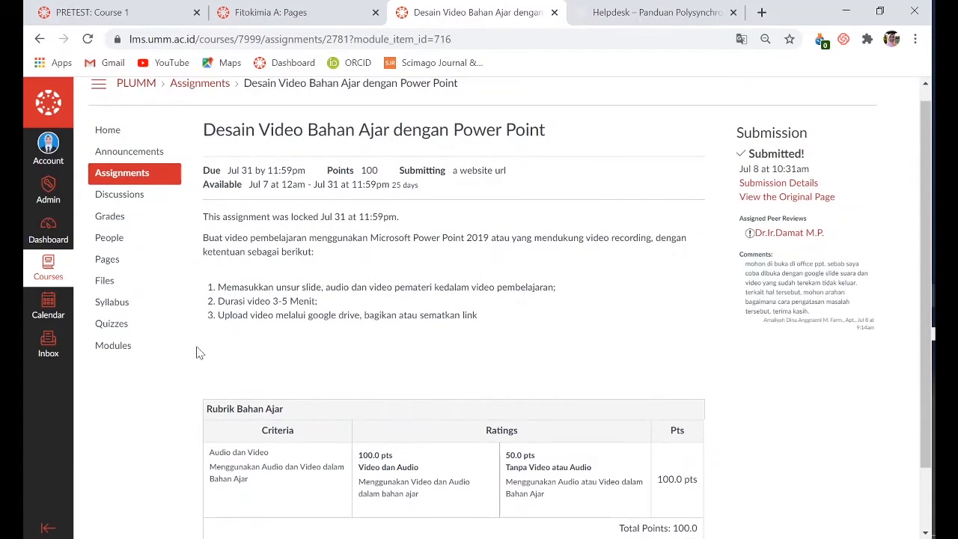
Go back to Course 1 and open the DISKUSI 1 graded discussion from its assignment list
click(107, 9)
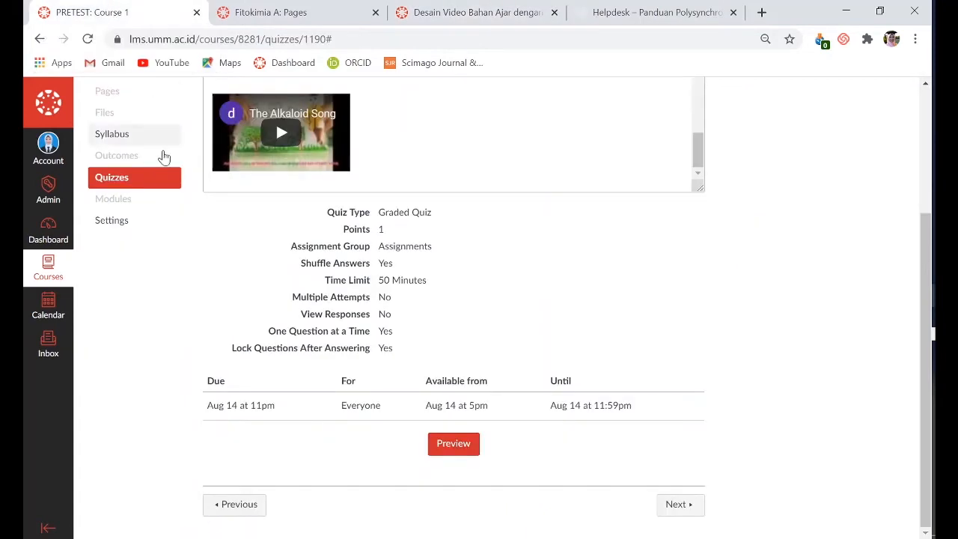
scroll(150, 175, up, 3)
click(152, 187)
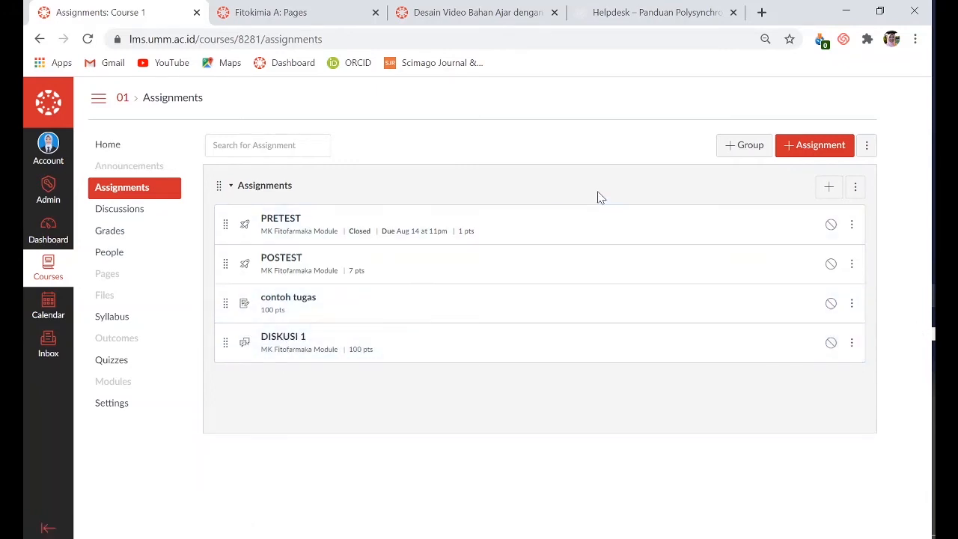
click(287, 340)
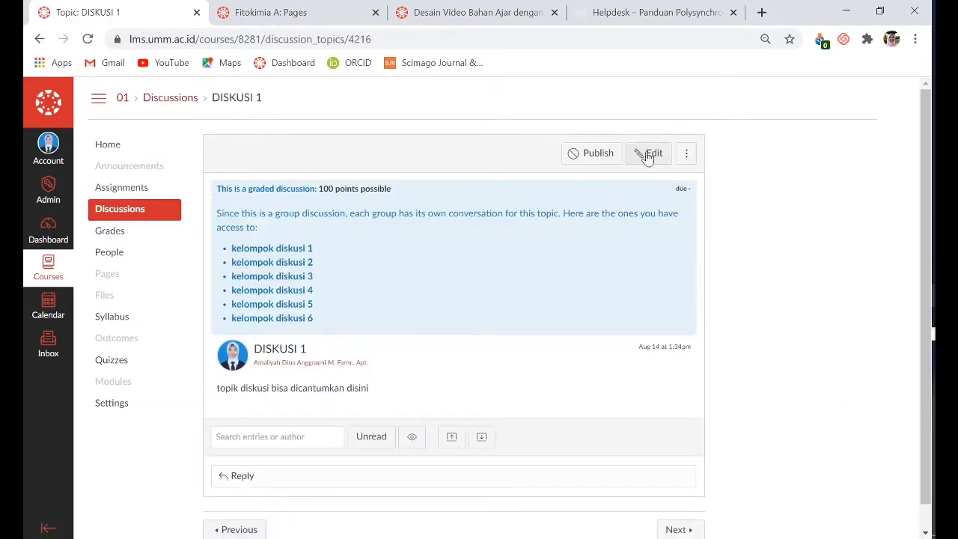
Show the blank Add Rubric form for the DISKUSI 1 discussion and close it without creating a rubric
click(685, 156)
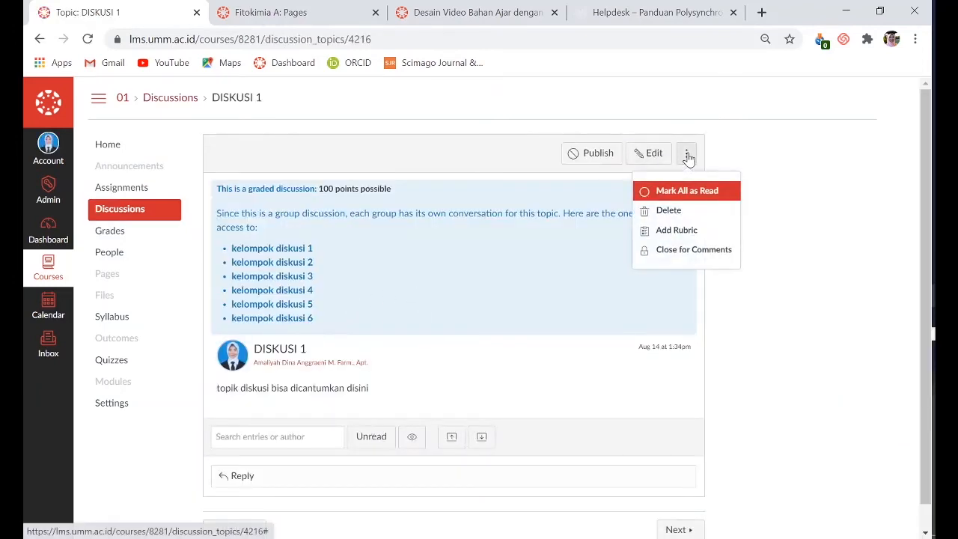
click(671, 234)
scroll(479, 382, down, 1)
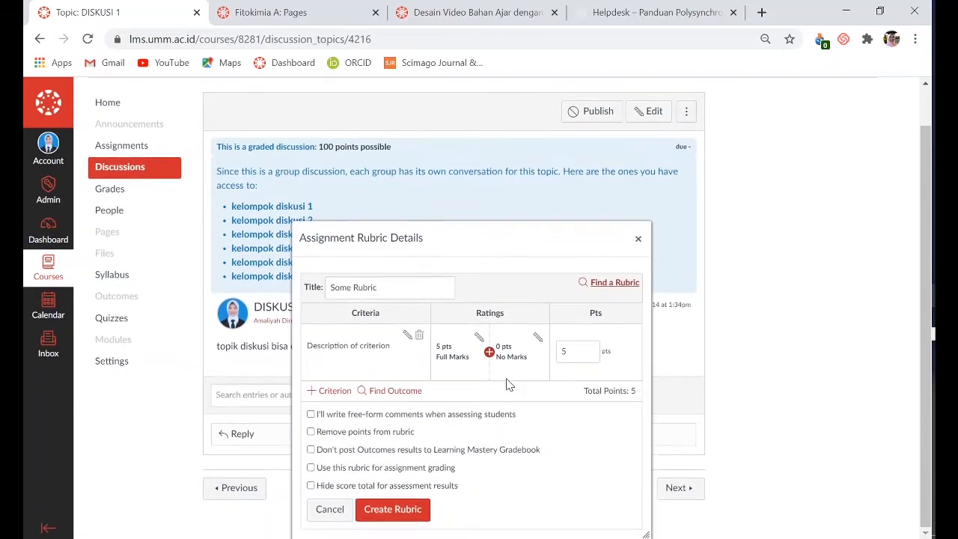
click(637, 239)
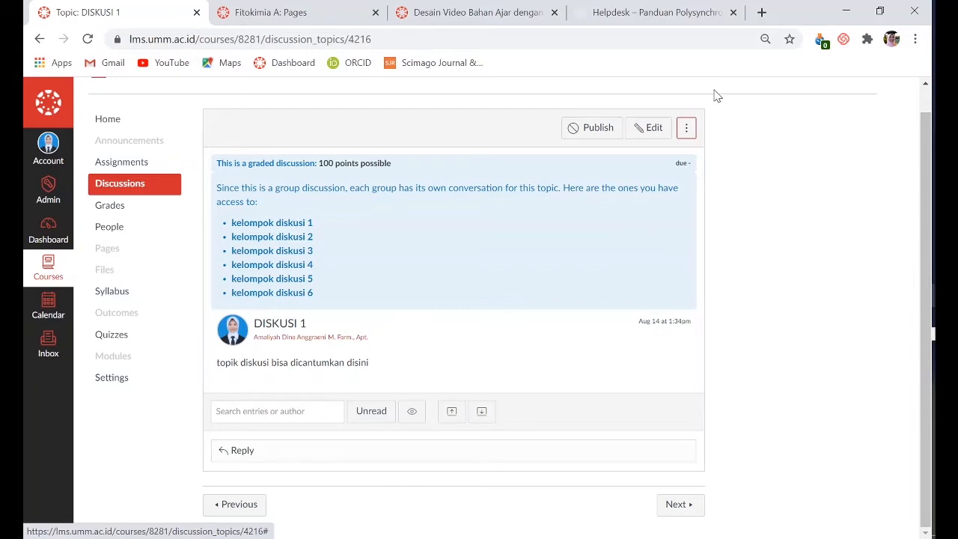
View the Course 1 gradebook, and open the gradebook of the Fitokimia A course
click(110, 206)
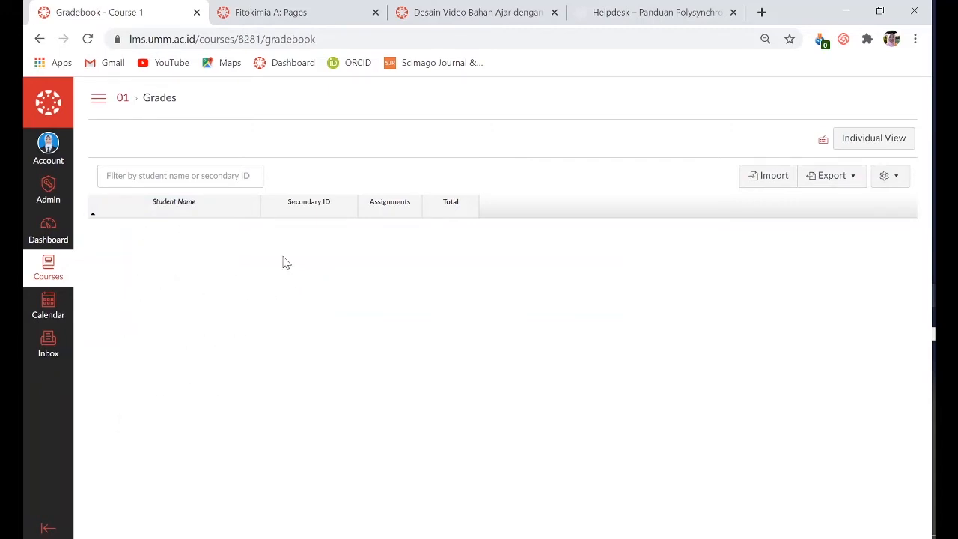
click(319, 12)
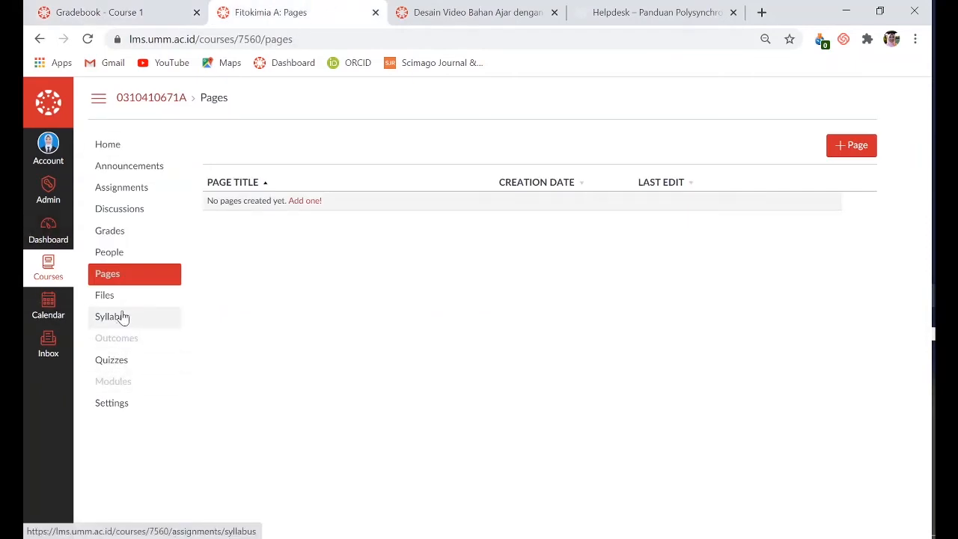
click(123, 235)
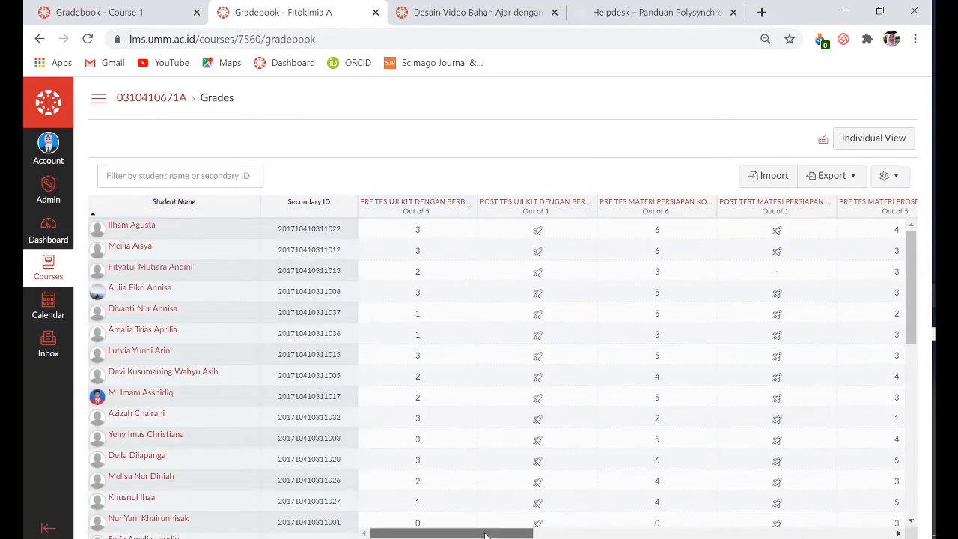
Look through the assignment score columns and totals across the Fitokimia A gradebook, ending at the PENDALAMAN MATERI 2 column
drag(485, 534, 722, 536)
right_click(585, 357)
click(551, 535)
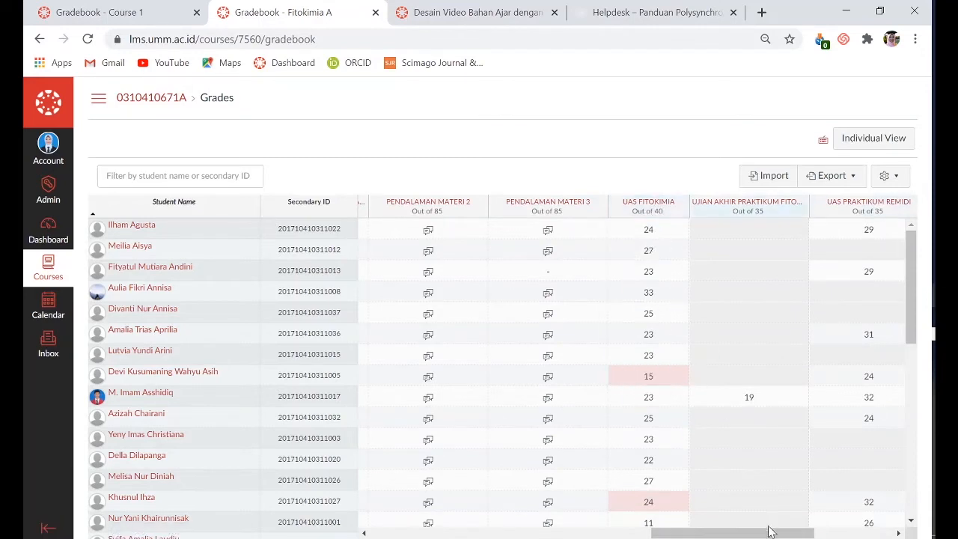
drag(770, 532, 821, 535)
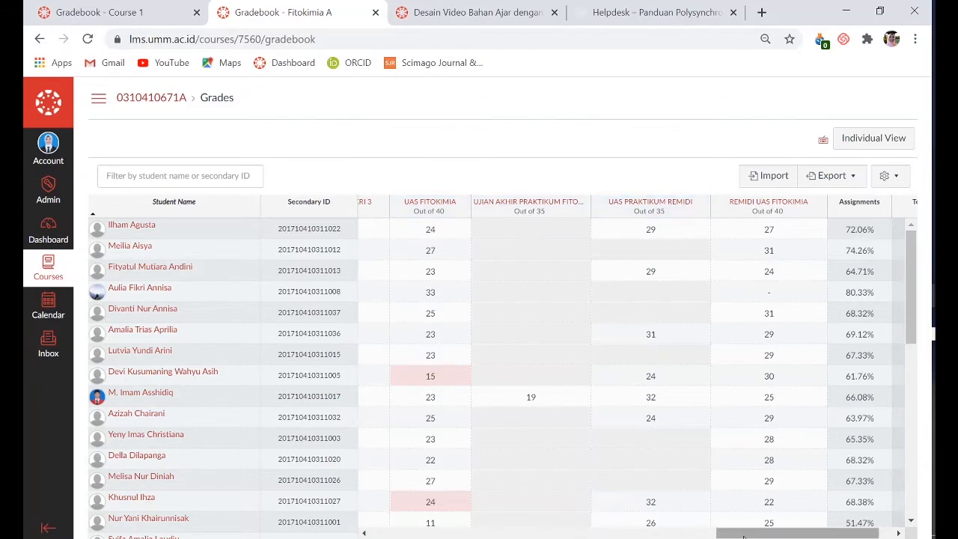
drag(744, 536, 672, 537)
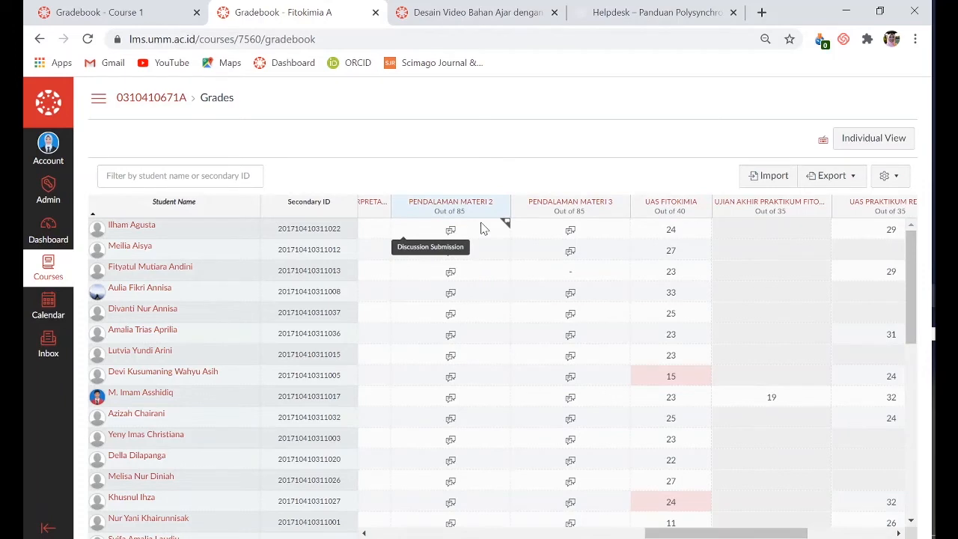
View the first student's PENDALAMAN MATERI 2 submission details in the gradebook and close them without entering a grade
click(454, 234)
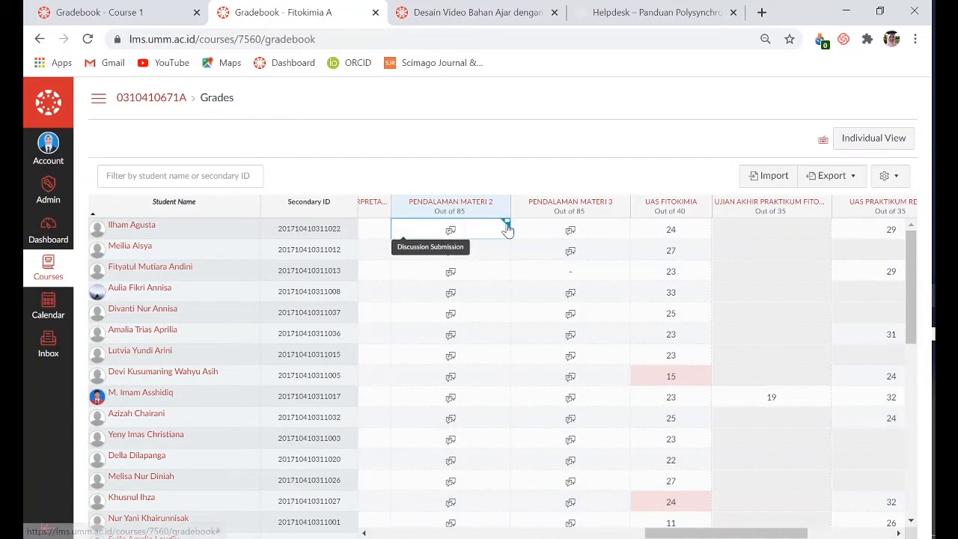
click(506, 224)
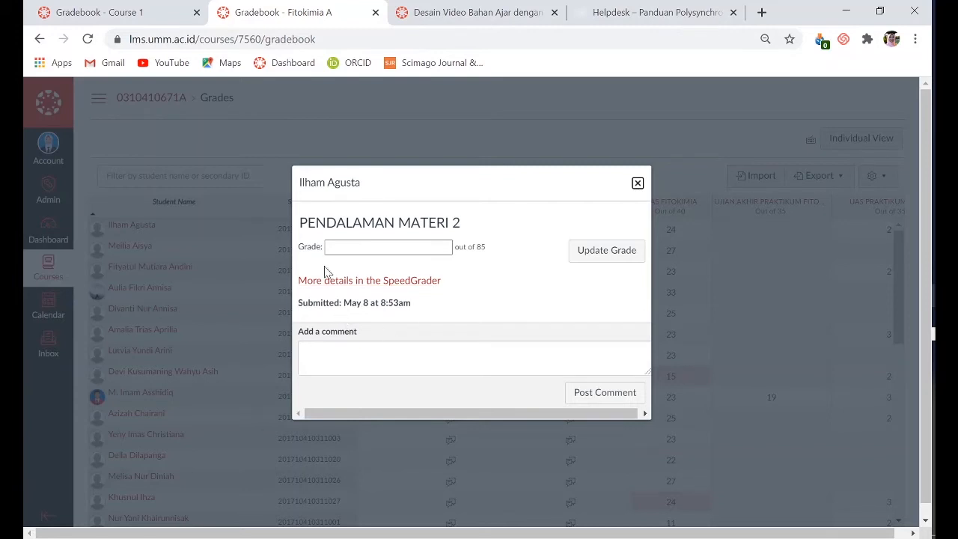
click(637, 183)
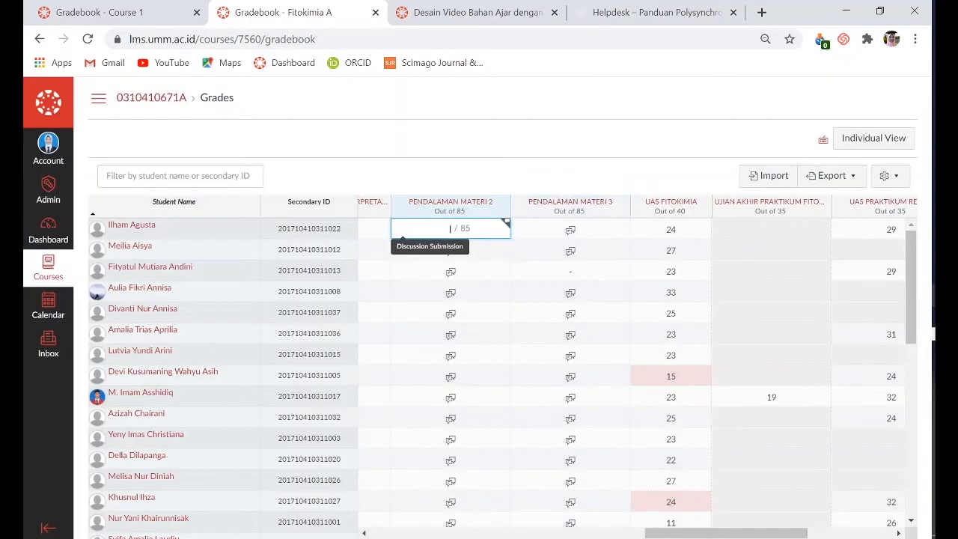
click(433, 233)
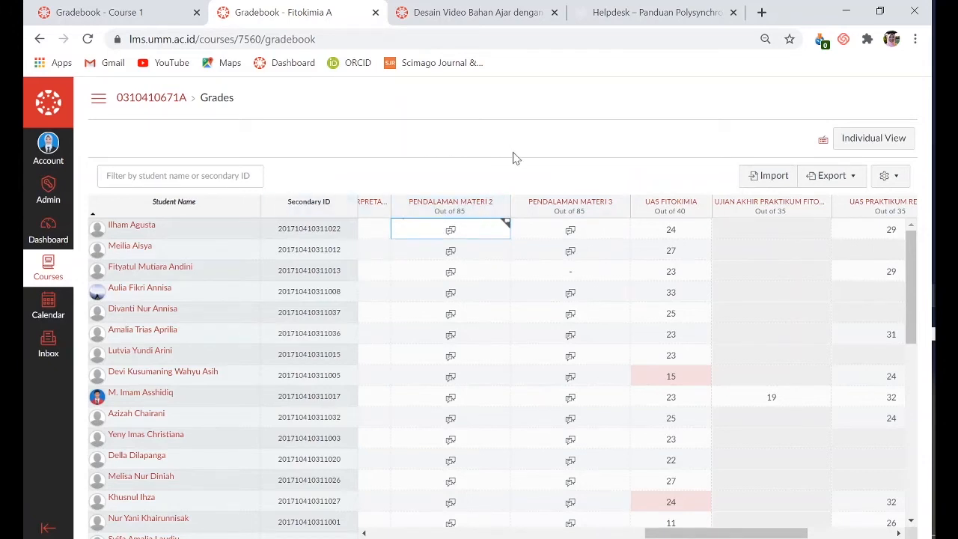
Open the first student's PENDALAMAN MATERI 2 submission in SpeedGrader and activate its grade field
click(506, 224)
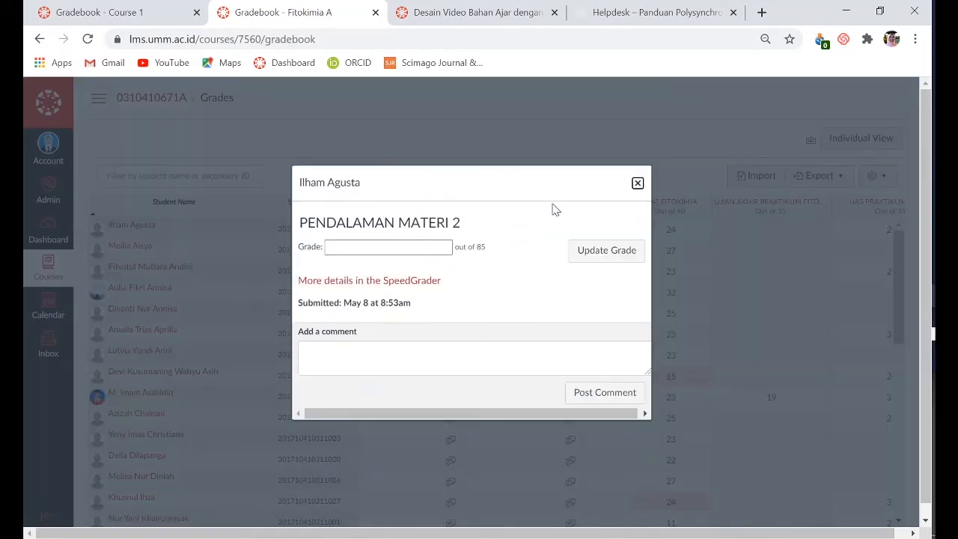
click(390, 283)
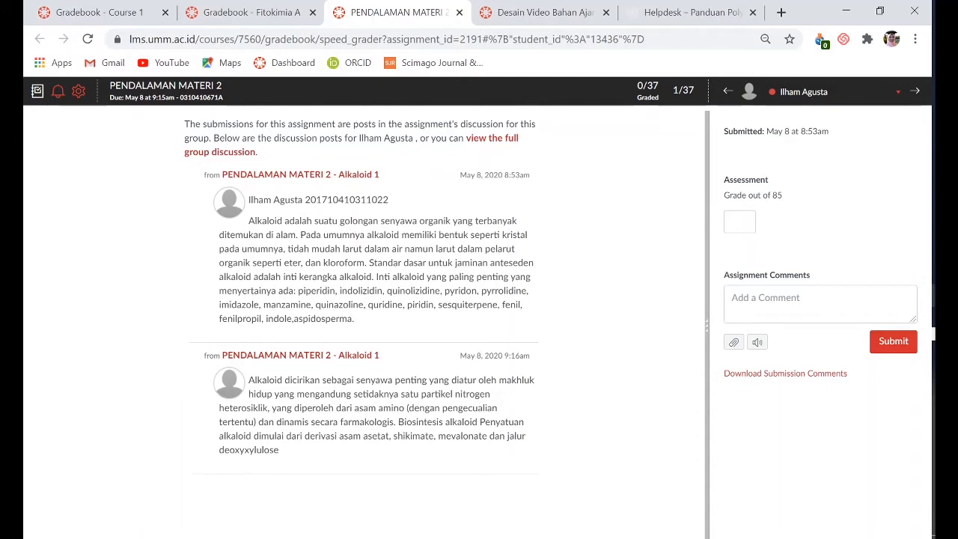
click(739, 222)
Read the second student's discussion posts beside the grade field in SpeedGrader, and move on to the fourth student's submission
click(916, 94)
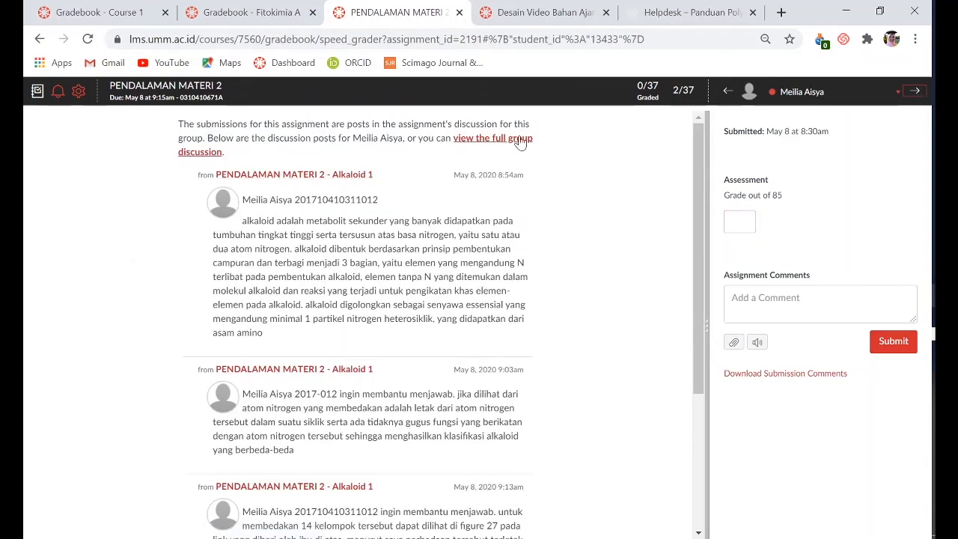
scroll(304, 474, down, 3)
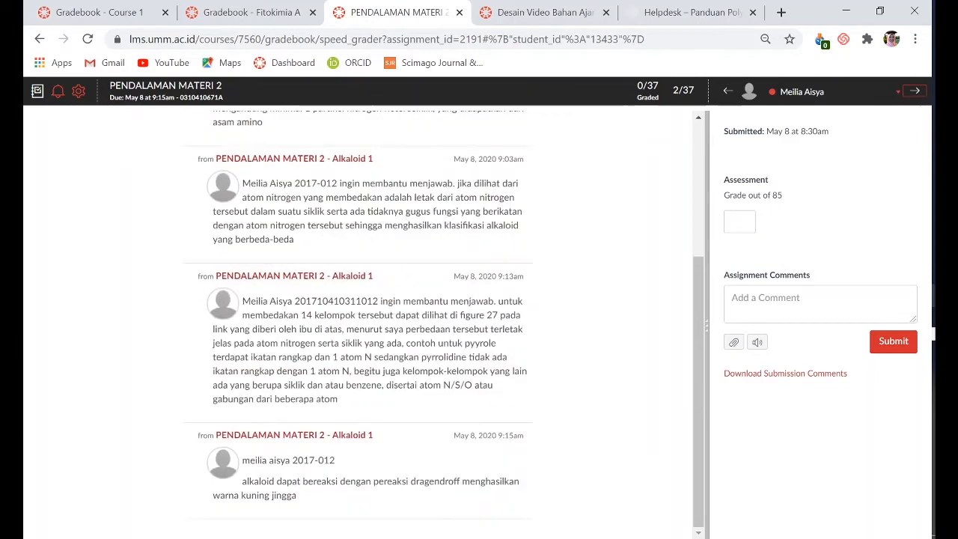
scroll(316, 383, up, 1)
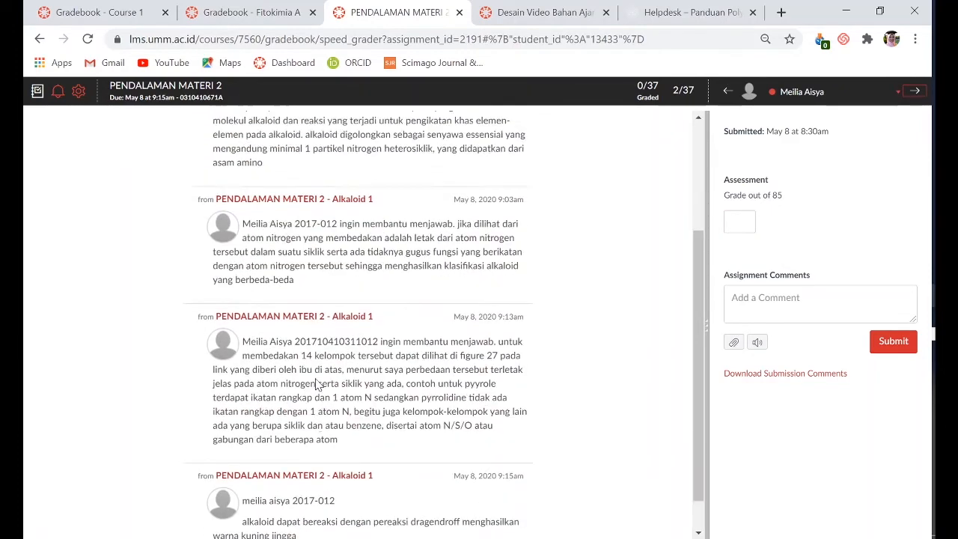
scroll(316, 383, down, 1)
scroll(303, 432, up, 3)
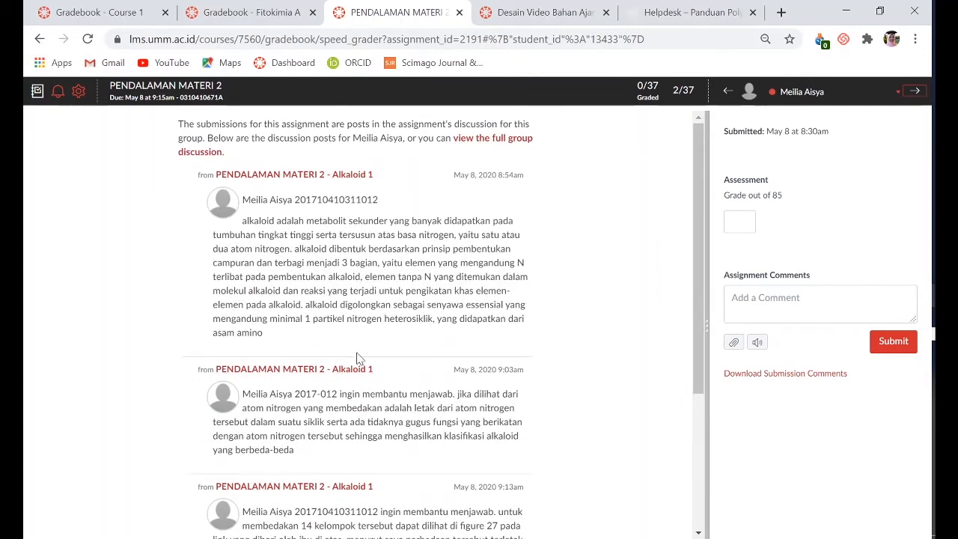
click(739, 221)
scroll(629, 244, down, 4)
scroll(629, 243, up, 4)
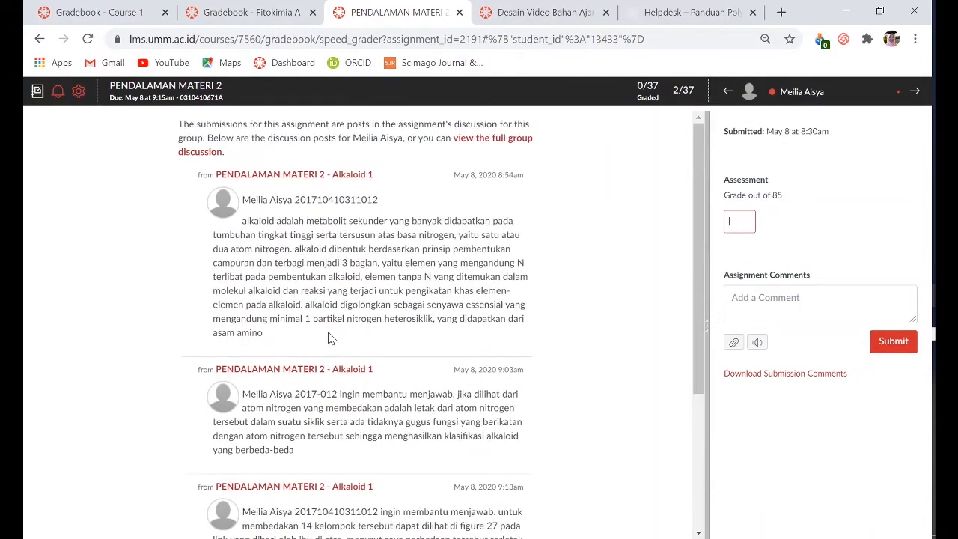
scroll(315, 498, down, 2)
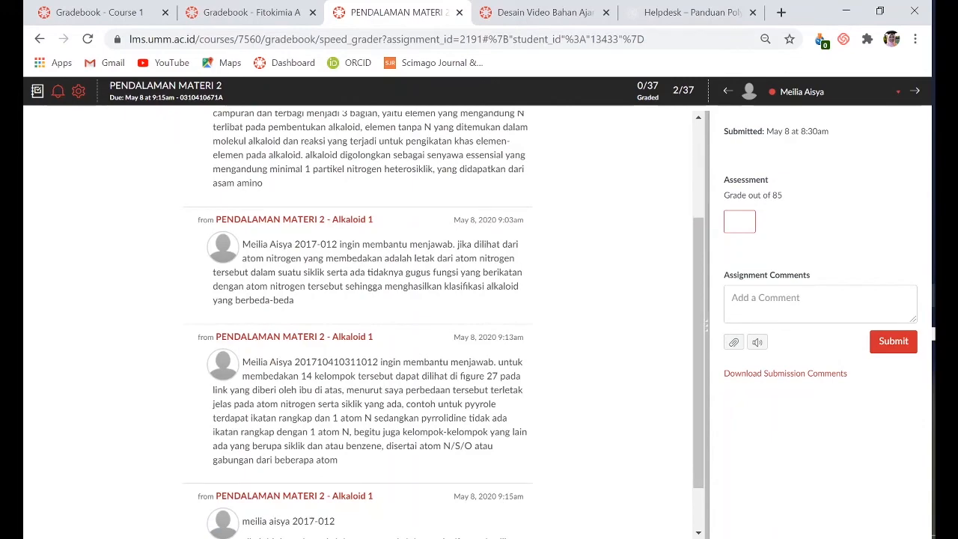
click(916, 95)
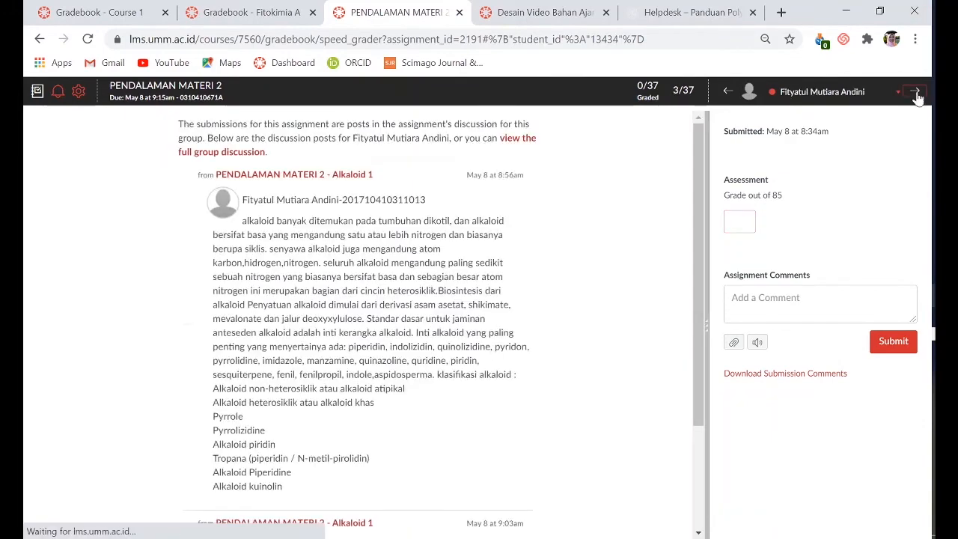
click(916, 95)
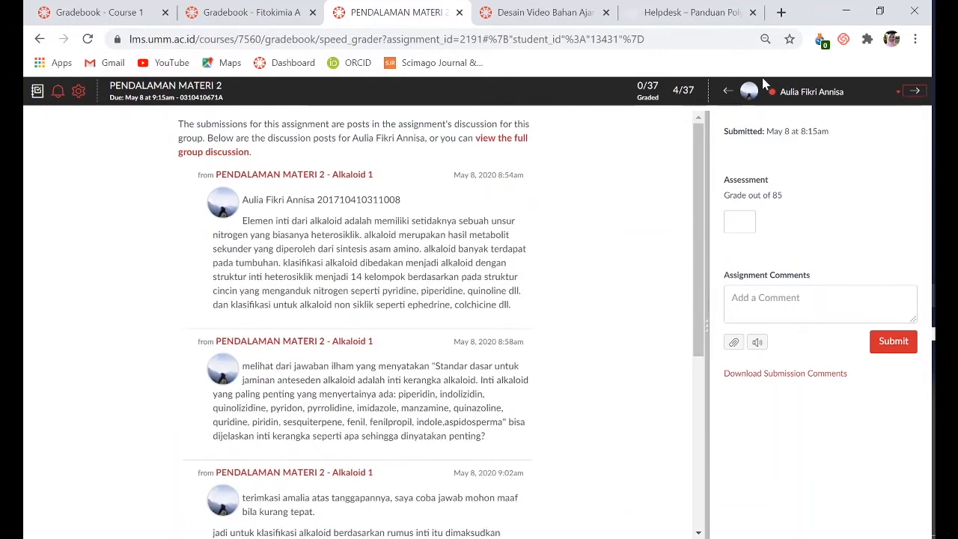
View the PENDALAMAN MATERI 2 discussion topic from SpeedGrader, and return to the Fitokimia A gradebook with the submission details closed
click(135, 96)
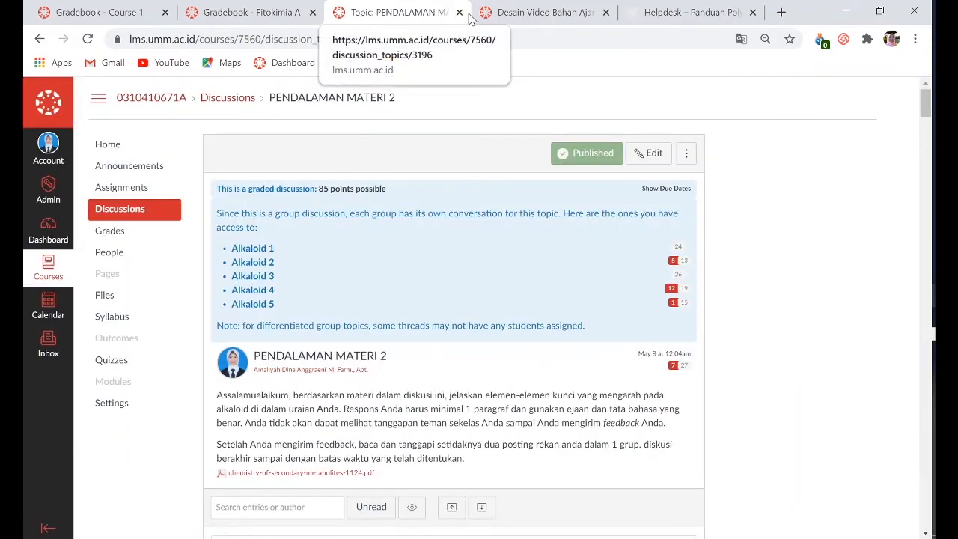
click(458, 13)
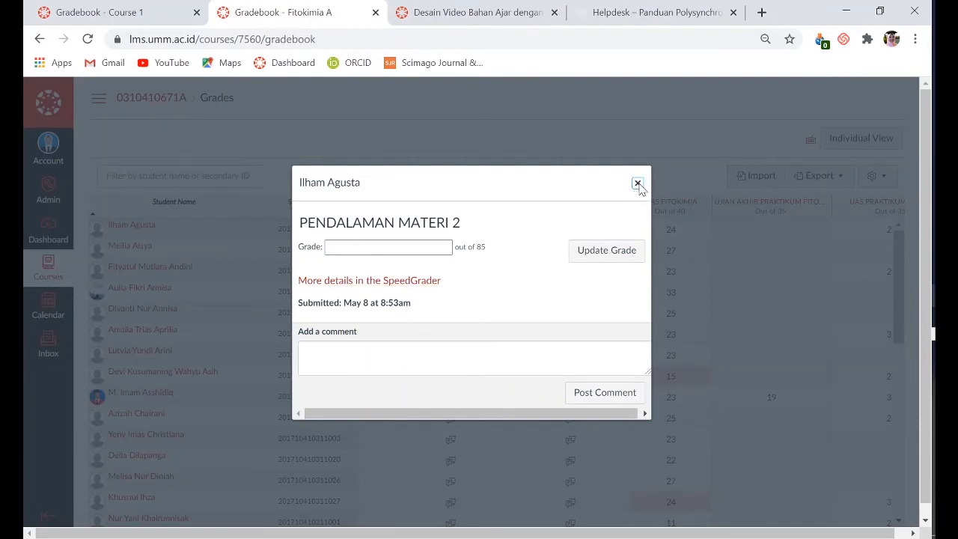
click(636, 184)
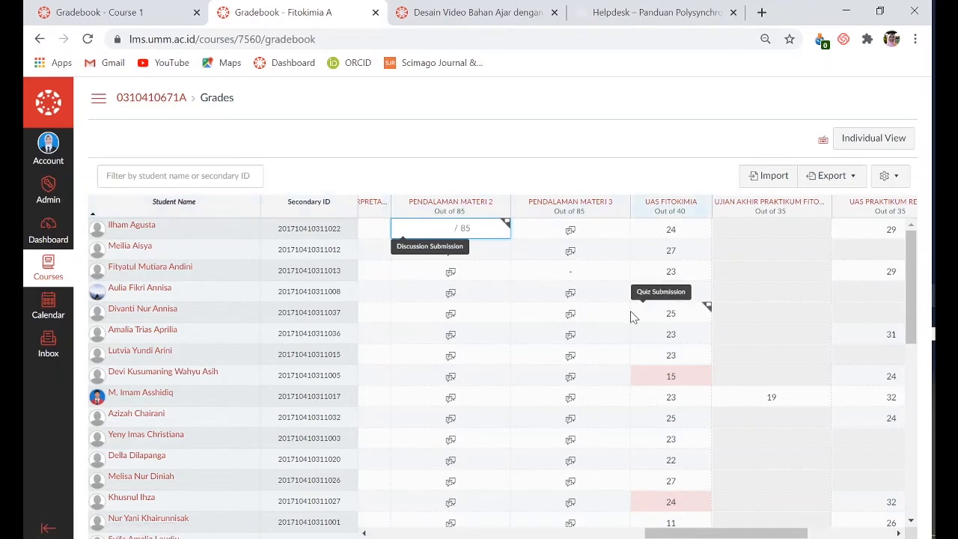
Look over the PENDALAMAN MATERI 2 and 3 discussion submissions and the pre-test and post-test columns in the gradebook
drag(792, 536, 741, 535)
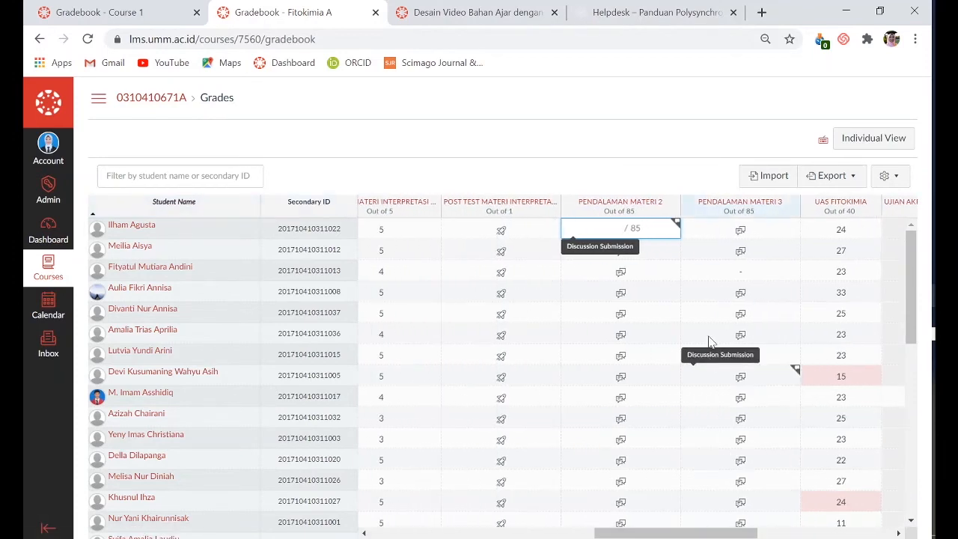
click(687, 232)
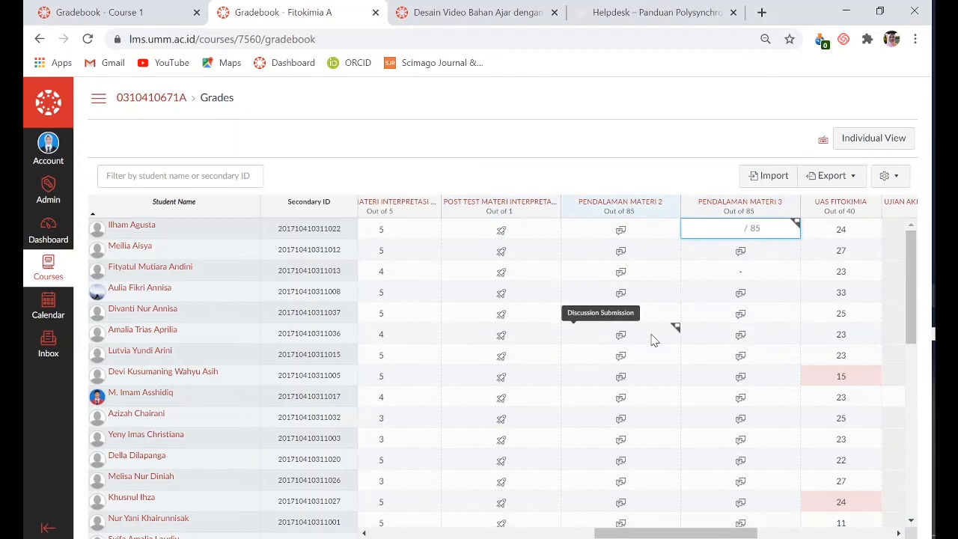
scroll(652, 338, down, 4)
scroll(652, 341, up, 4)
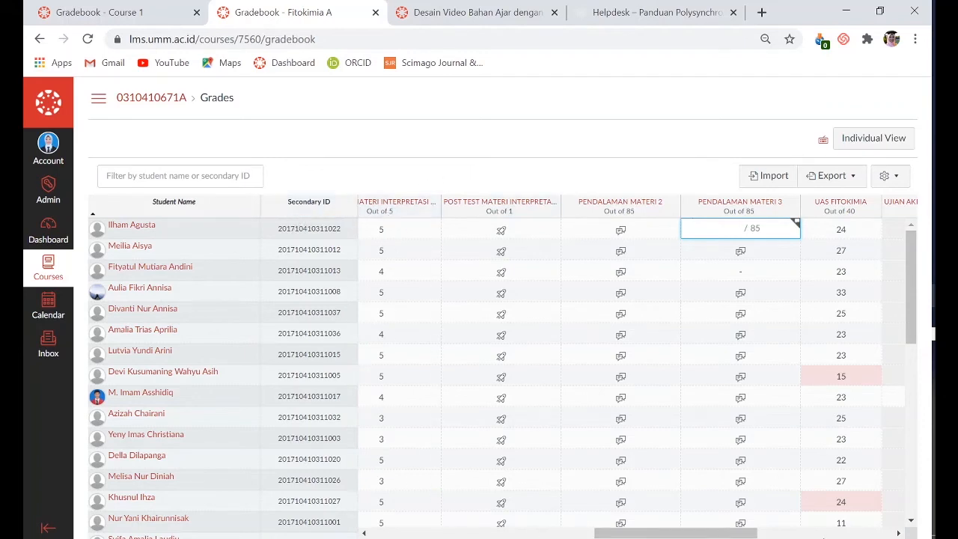
drag(737, 535, 464, 536)
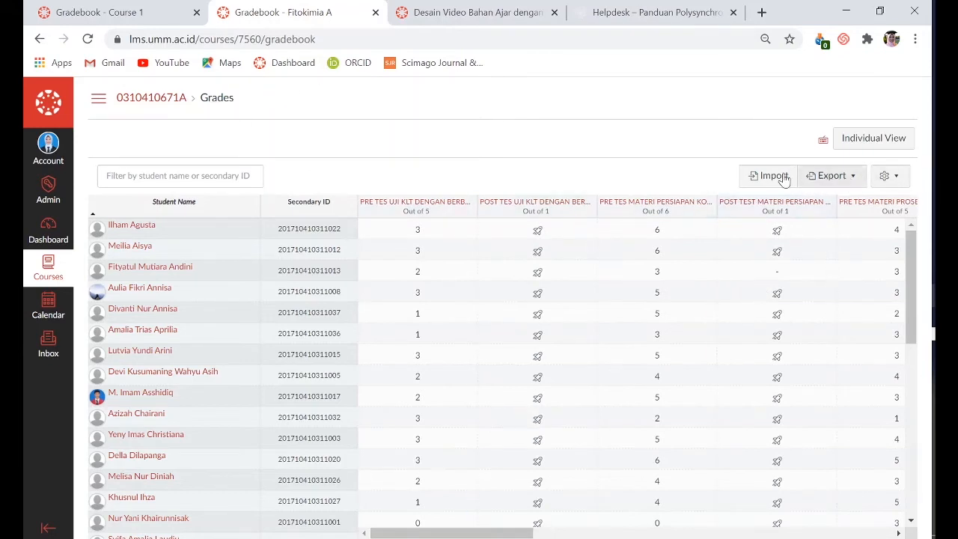
Export the gradebook as a CSV file, and open the downloaded file in Excel to review the student grades
click(855, 179)
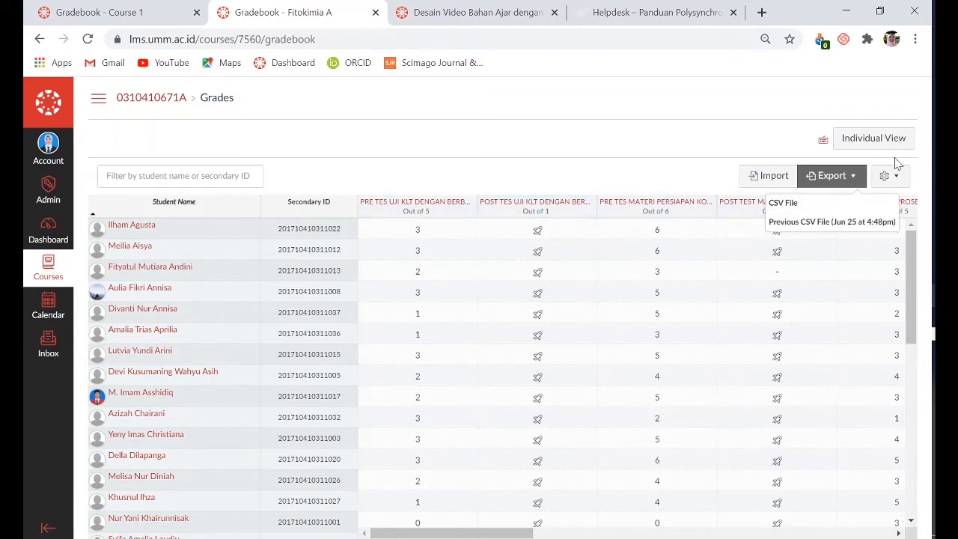
click(782, 202)
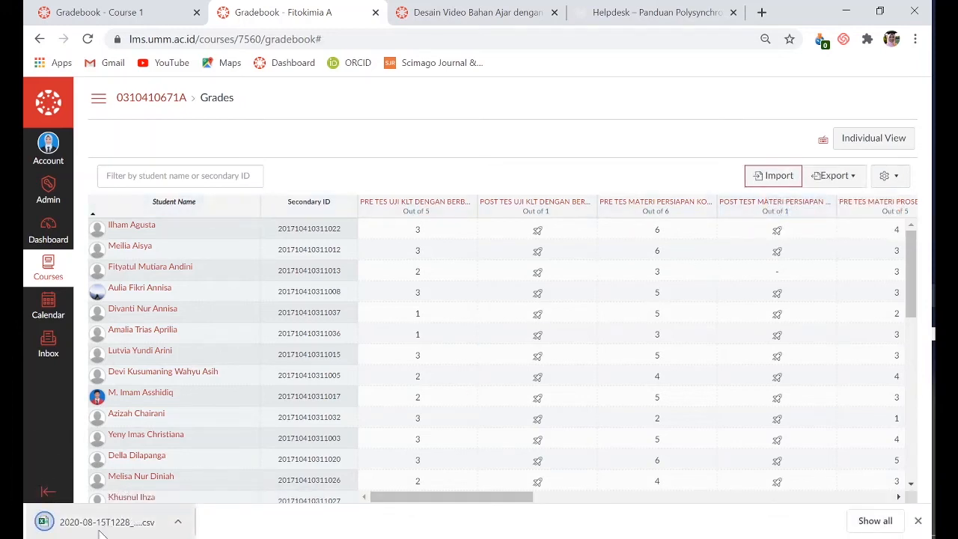
click(147, 530)
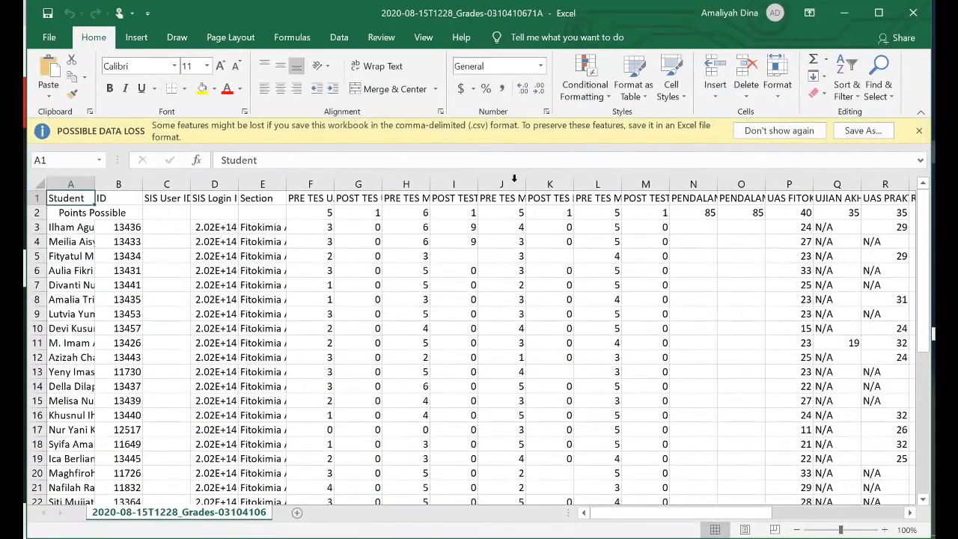
scroll(408, 239, down, 5)
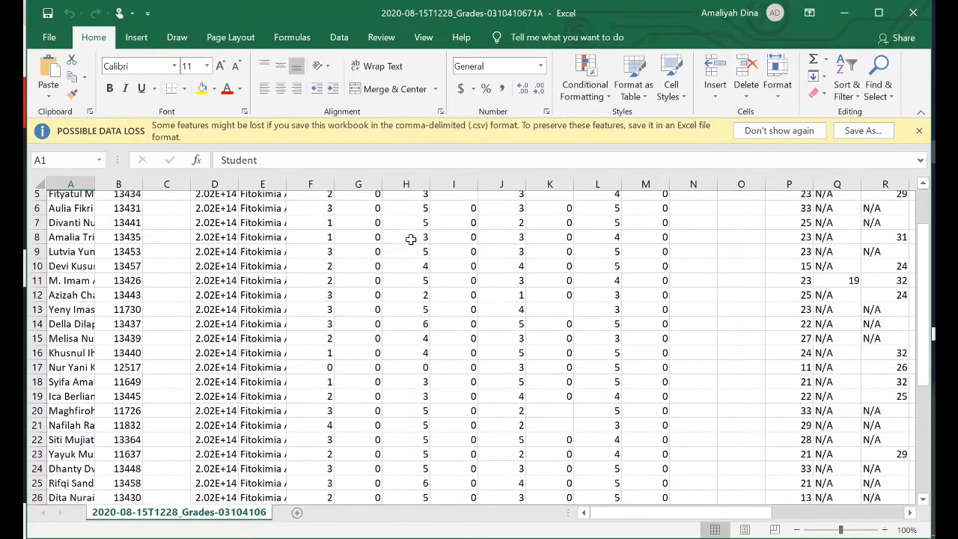
scroll(411, 241, up, 5)
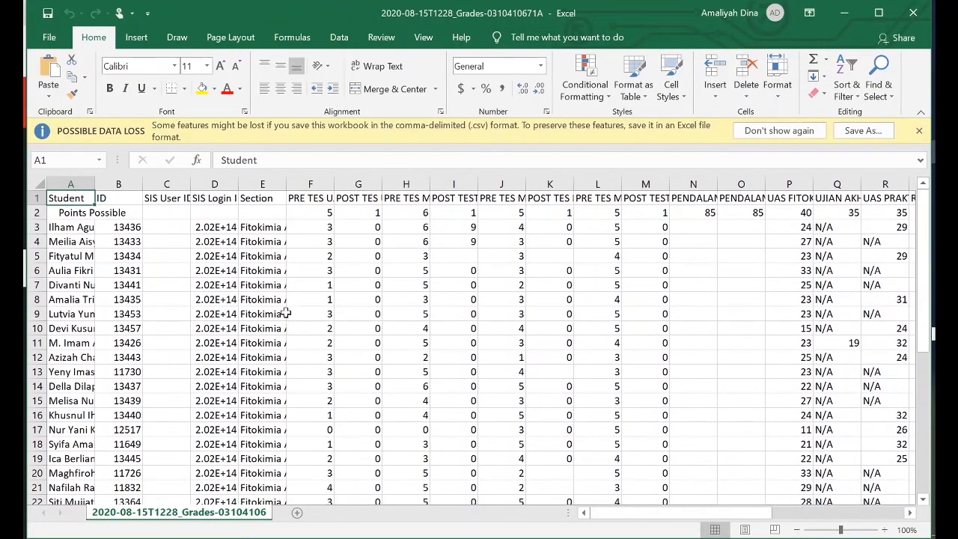
drag(637, 513, 612, 520)
Save a copy of the grades file in the Downloads folder as an Excel 97-2003 Template, keeping its file name
click(52, 37)
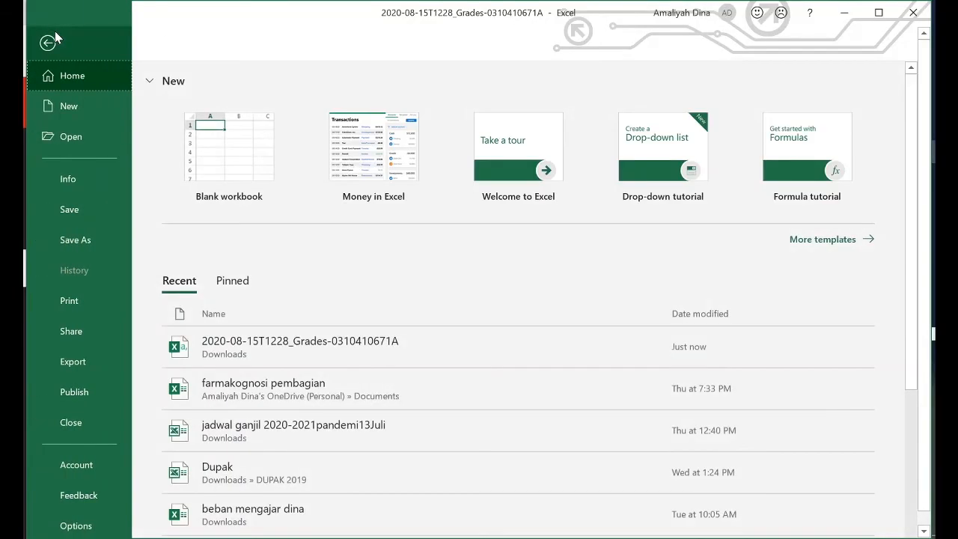
click(64, 239)
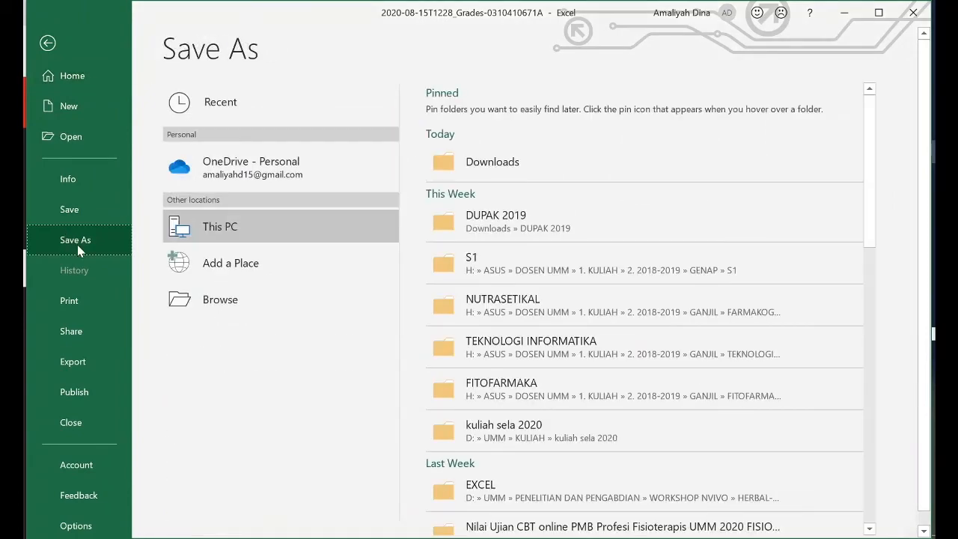
click(511, 161)
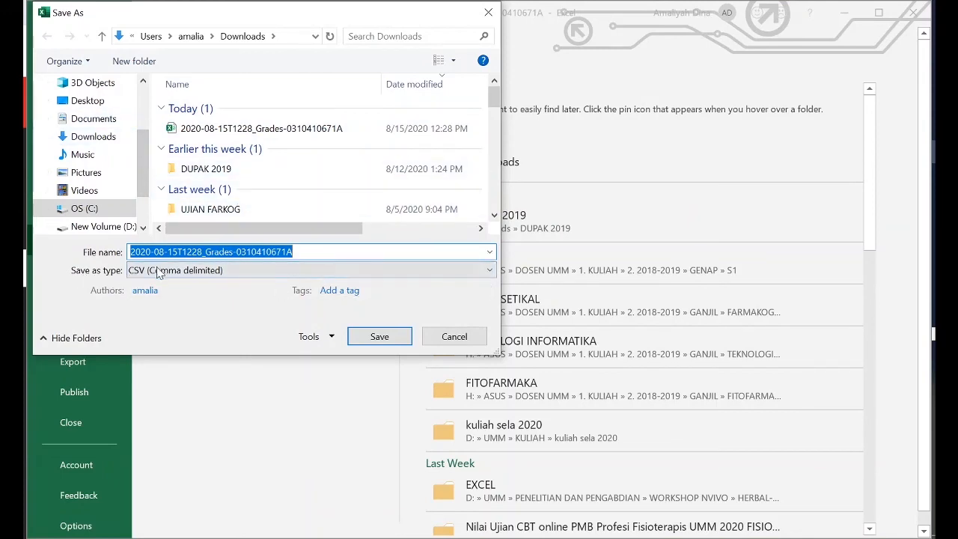
click(222, 271)
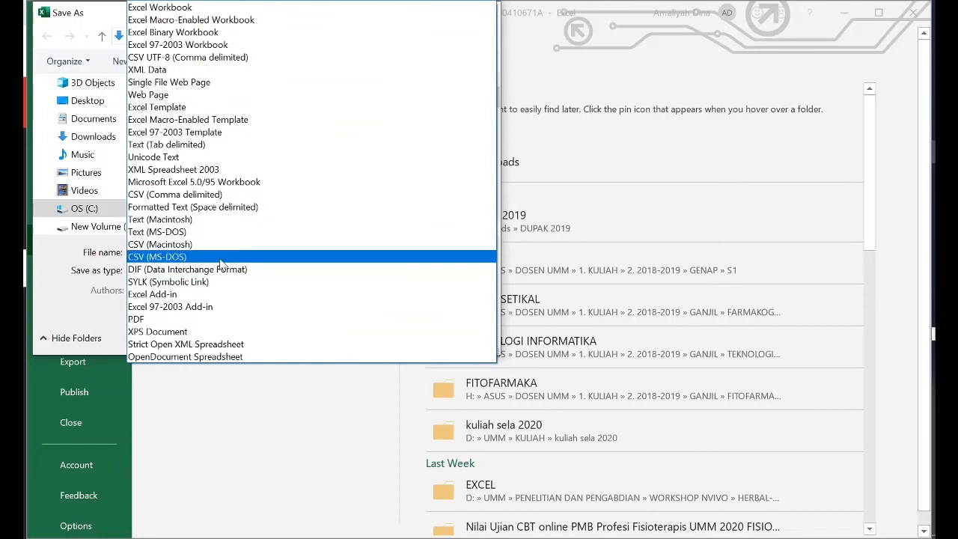
click(226, 132)
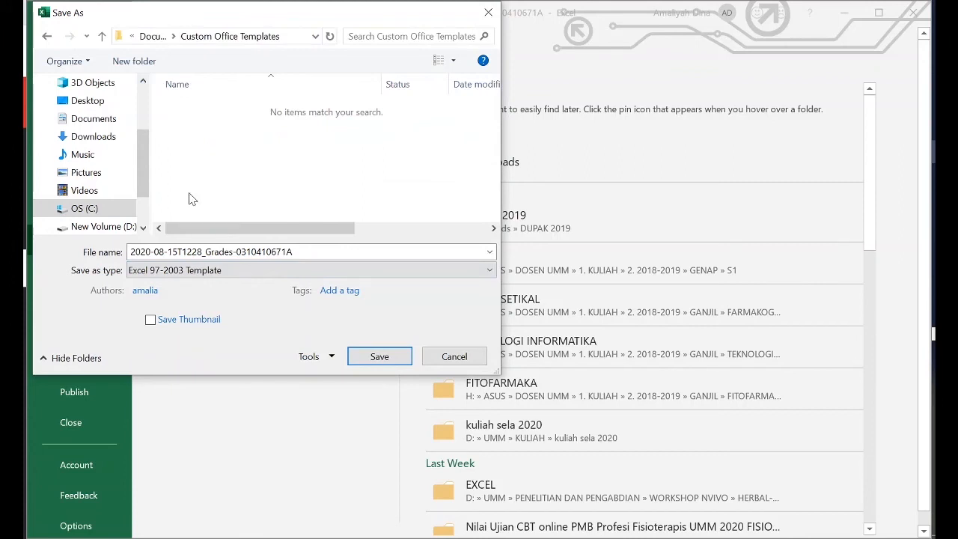
click(93, 136)
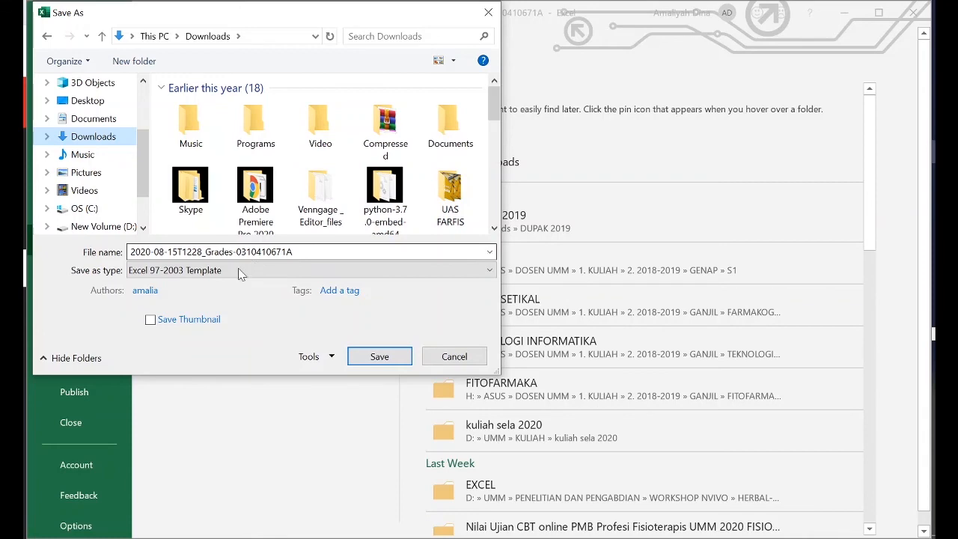
click(383, 357)
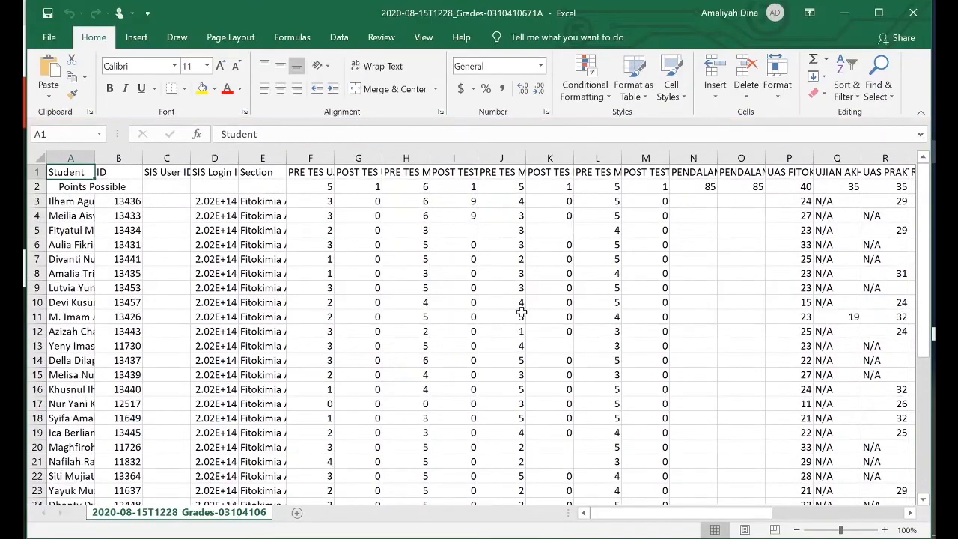
Widen the SIS Login ID column, and apply the Number format to the first student's login ID in D3
scroll(411, 278, down, 3)
scroll(412, 279, up, 3)
click(418, 271)
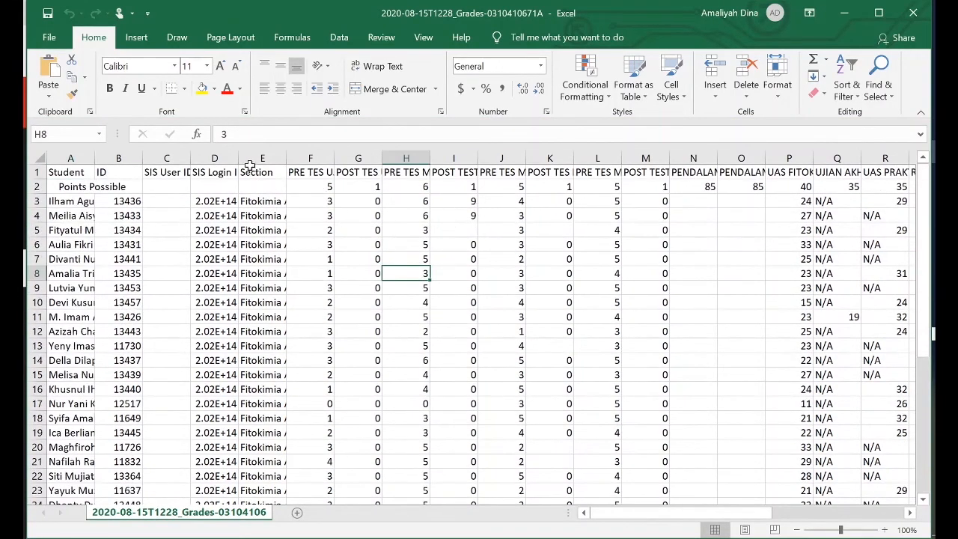
drag(237, 158, 301, 158)
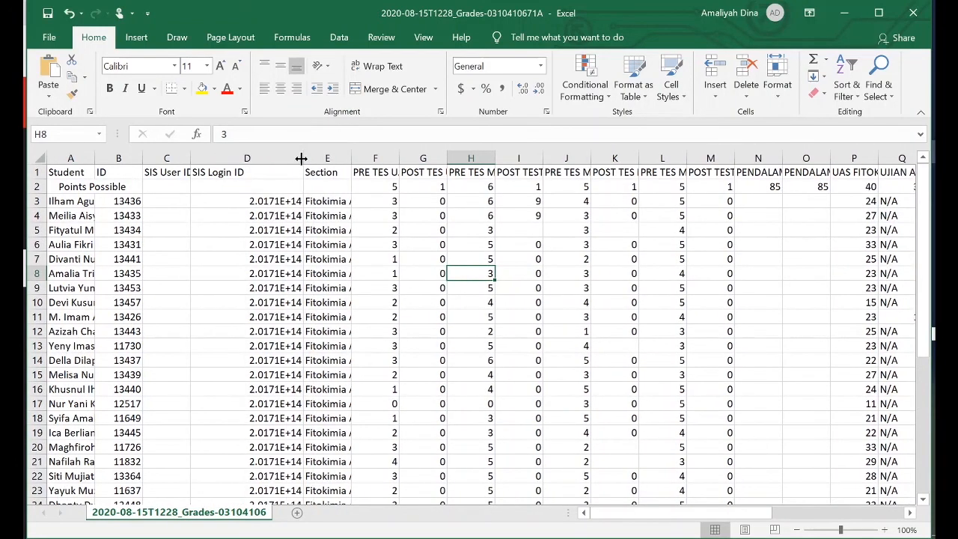
click(256, 200)
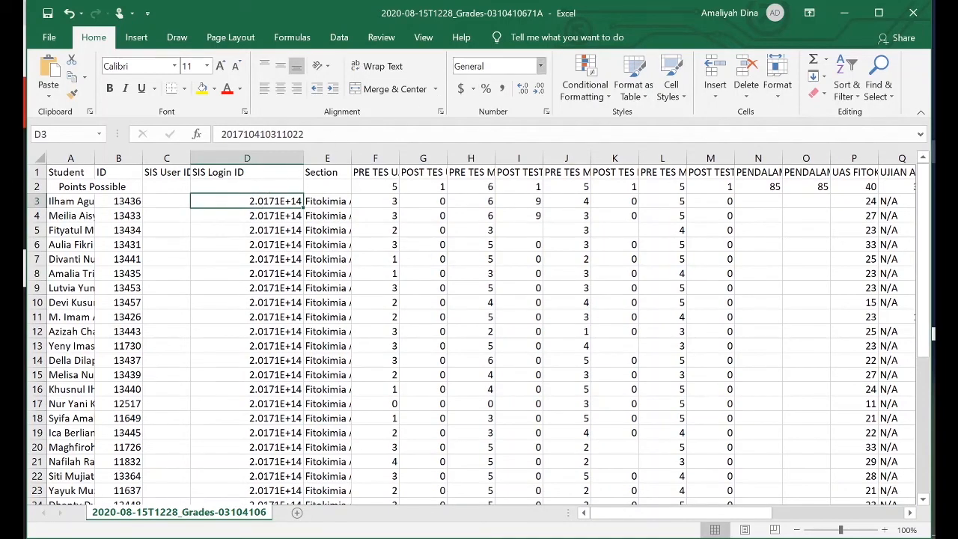
click(540, 66)
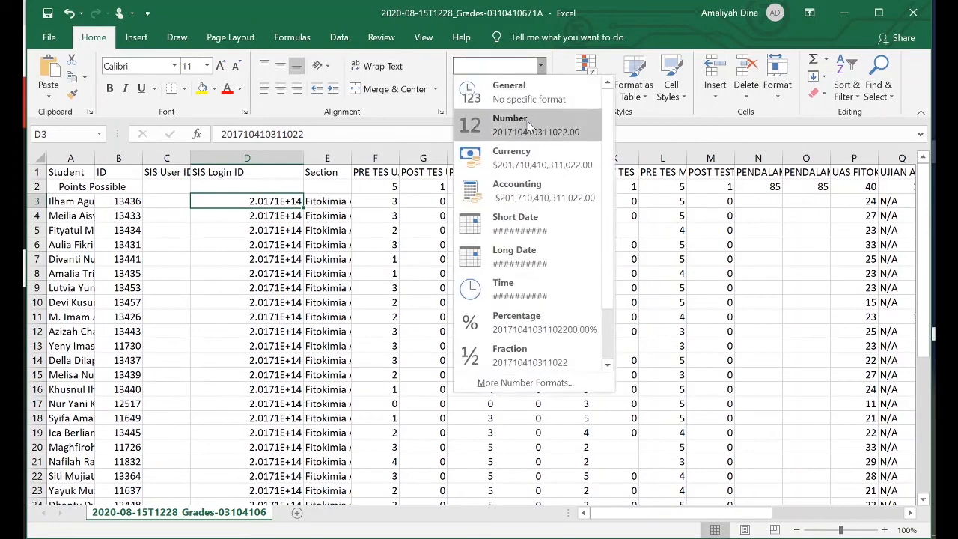
click(528, 120)
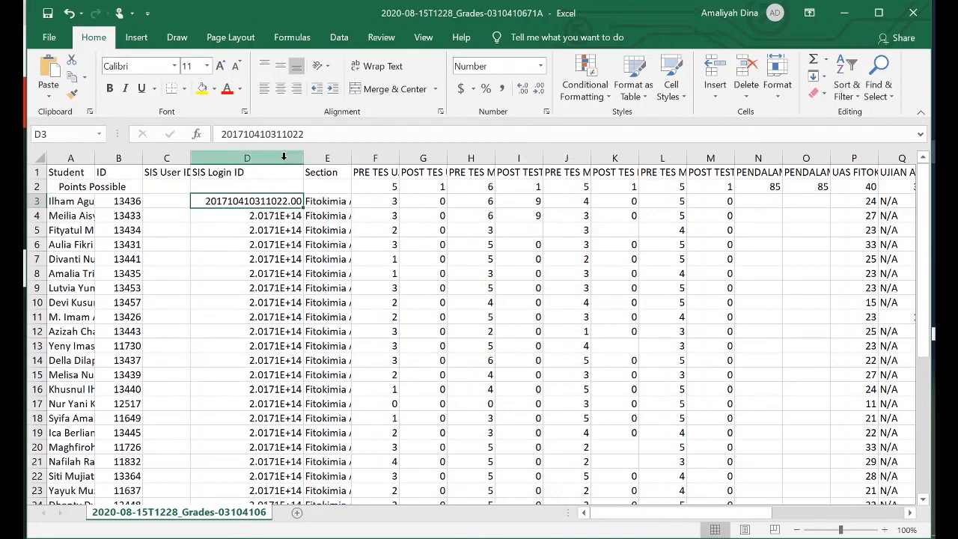
Format the entire SIS Login ID column as Number with no decimal places
click(283, 156)
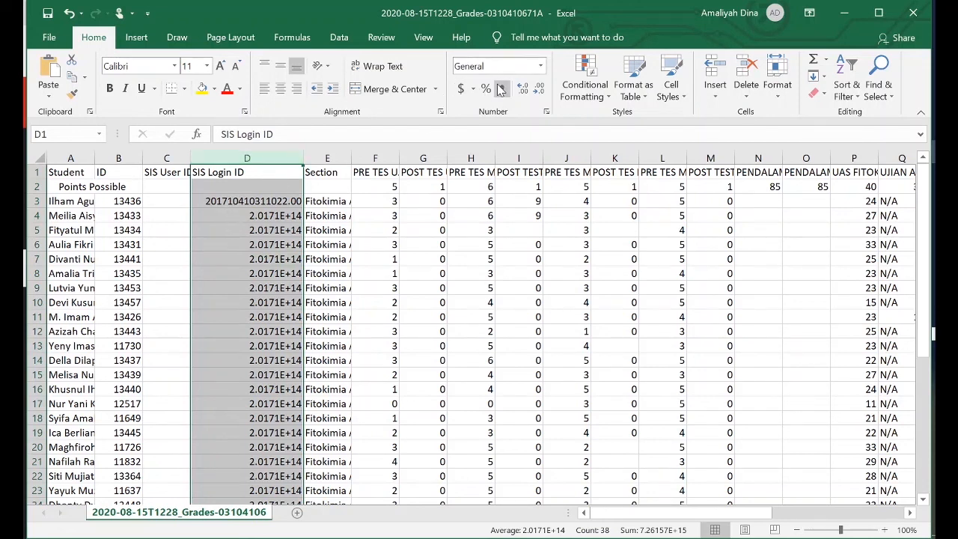
click(541, 67)
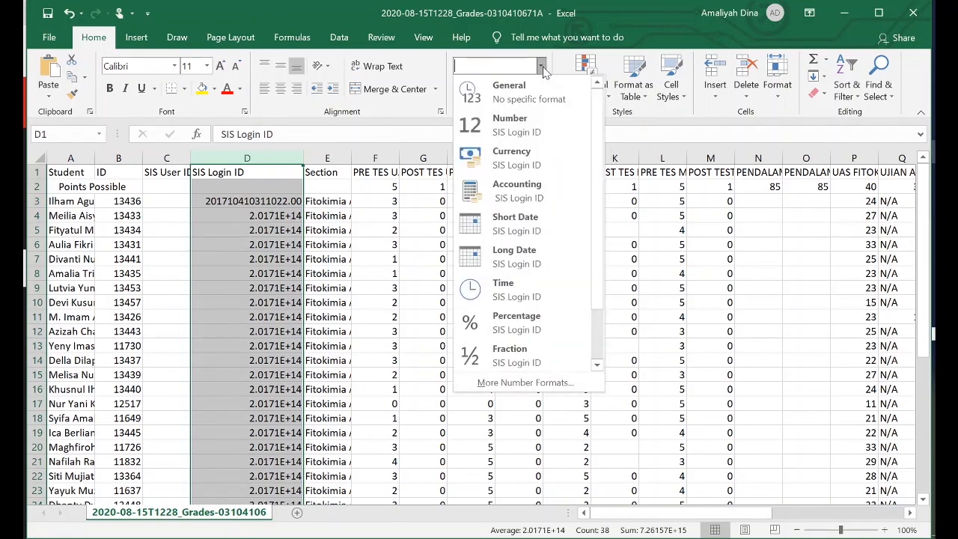
click(540, 132)
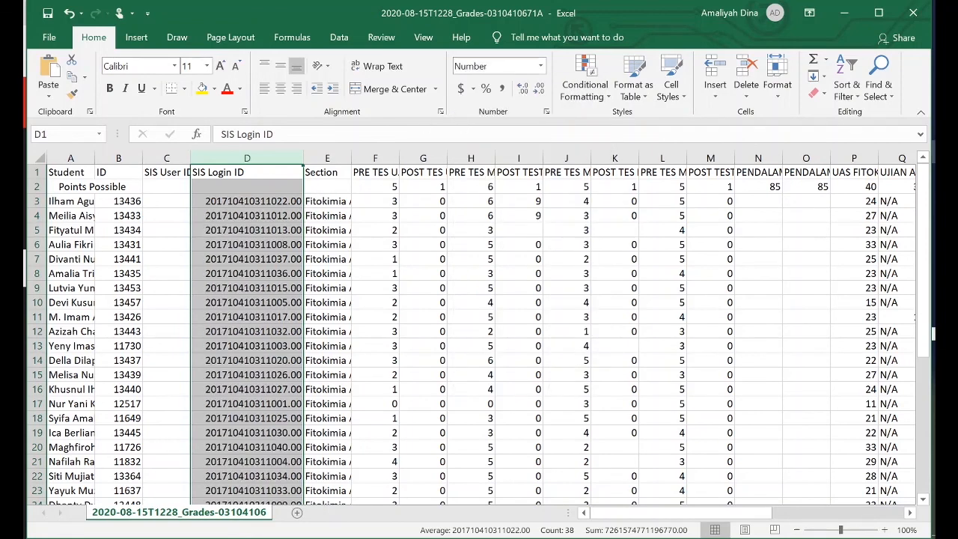
click(540, 88)
click(539, 89)
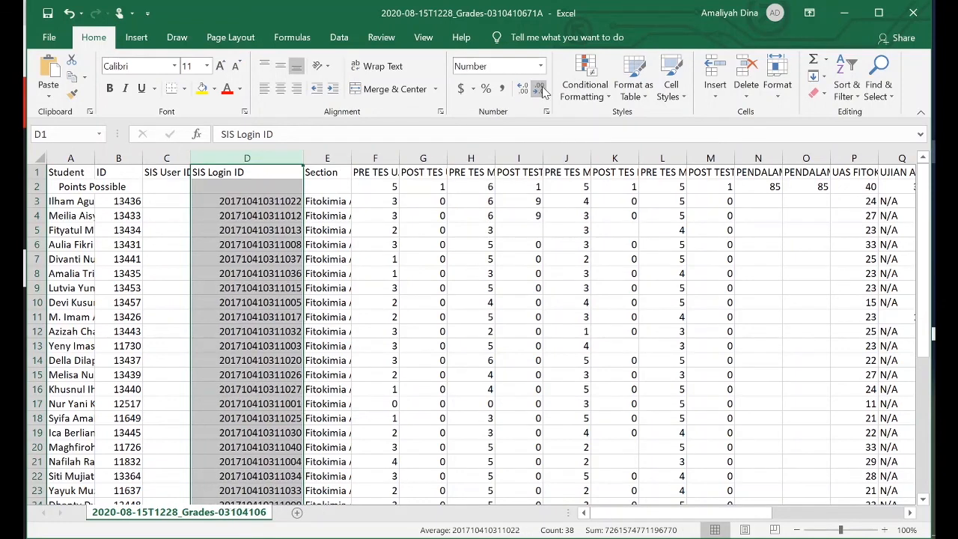
click(347, 200)
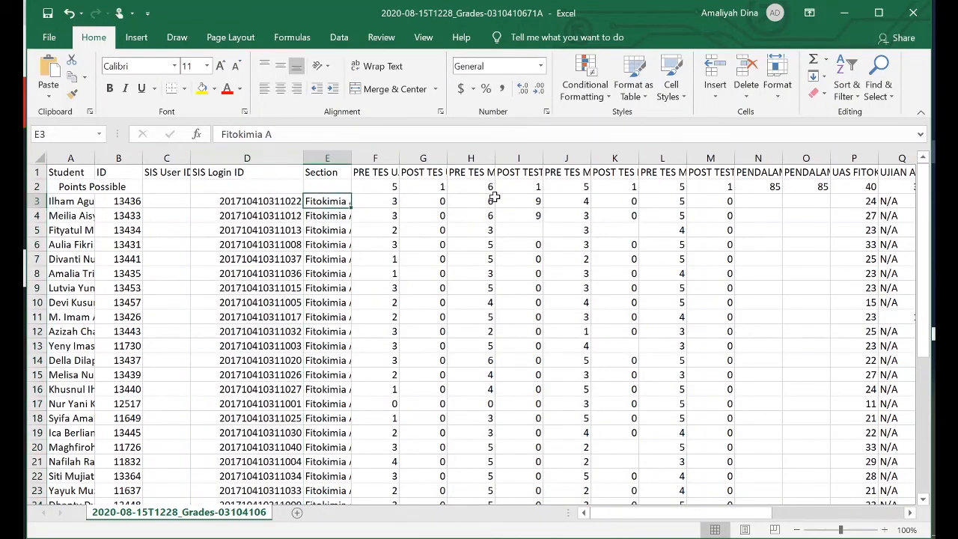